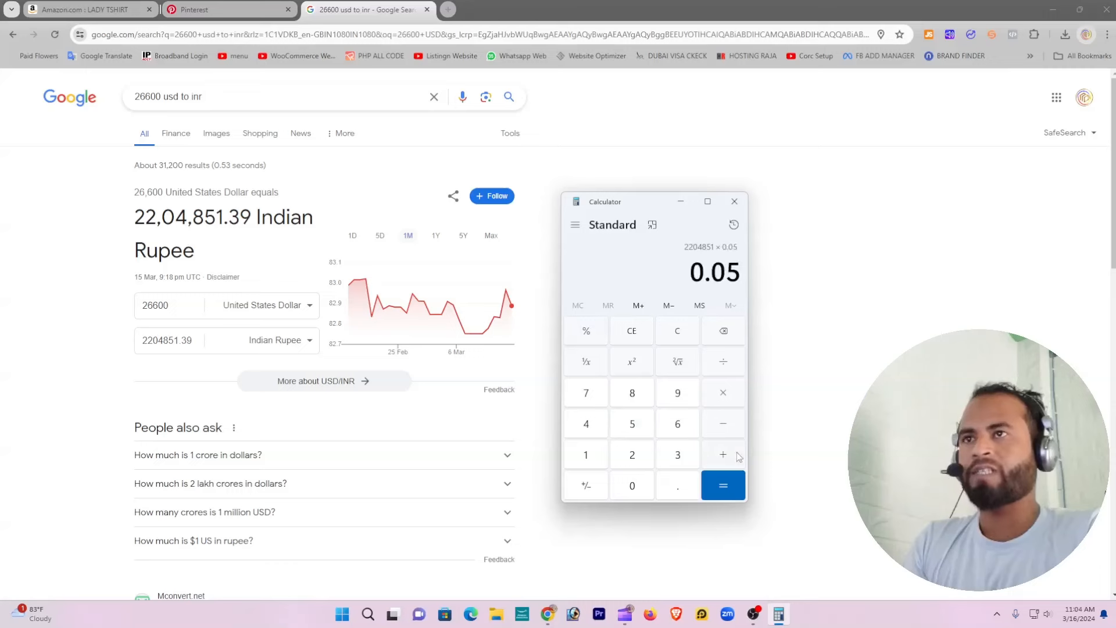
Step: Calculate 2204851 × 0.05 and close the calculator
{"action": "left_click", "coordinate": [722, 483]}
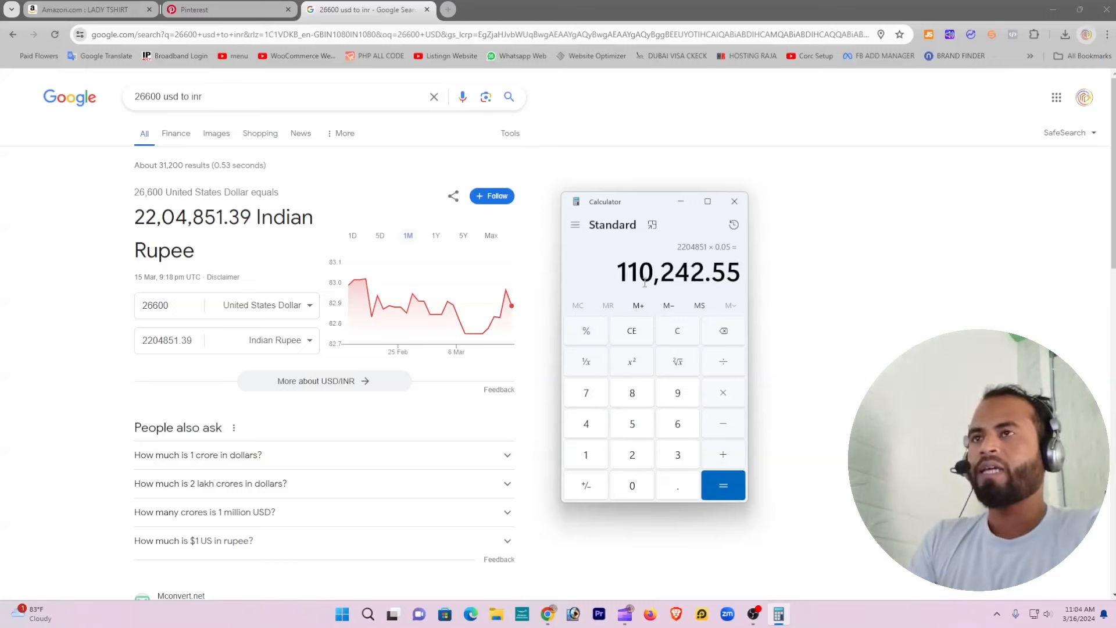
{"action": "left_click", "coordinate": [734, 201]}
Step: Browse the Amazon results for LADY TSHIRT and open the pink Smile Fish cap sleeve tunic top
{"action": "left_click", "coordinate": [222, 8]}
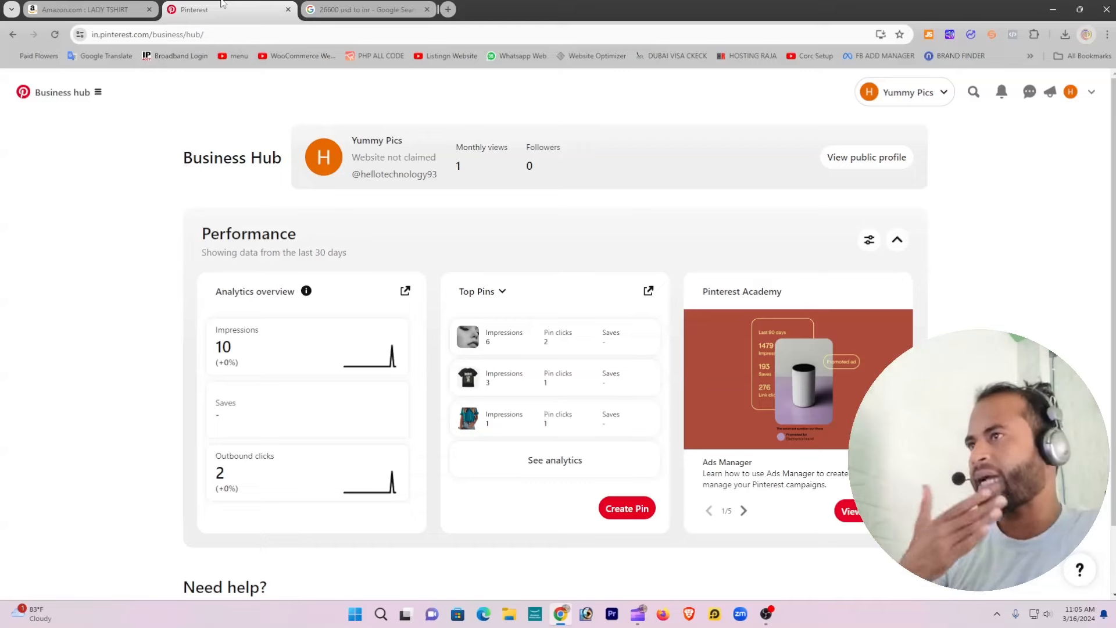
{"action": "left_click", "coordinate": [75, 10]}
{"action": "scroll", "coordinate": [447, 415], "scroll_direction": "down", "scroll_amount": 6}
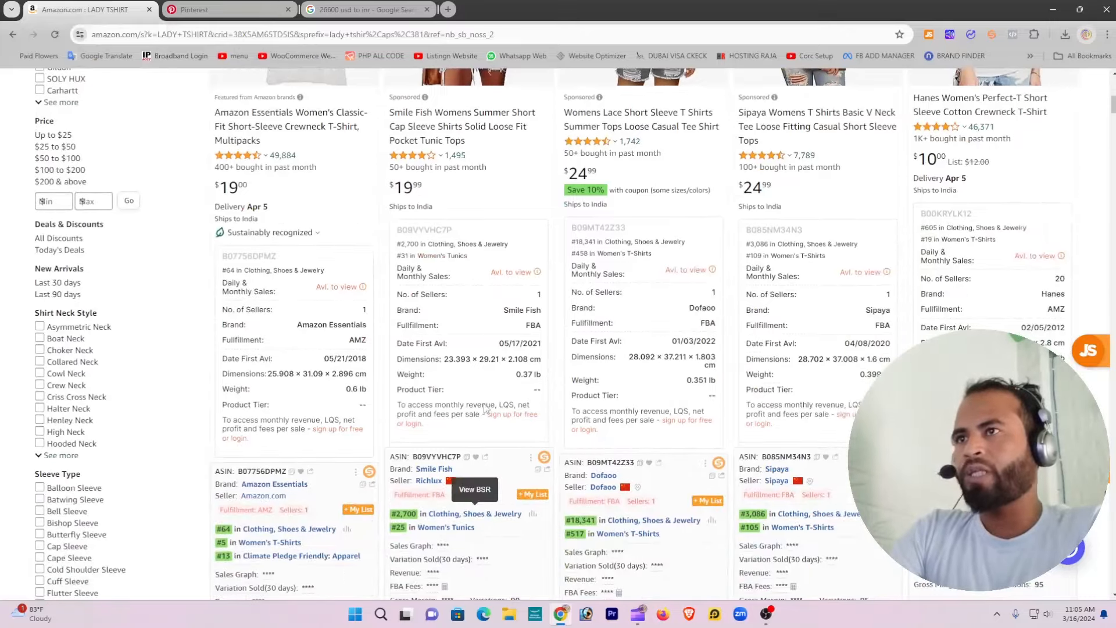
{"action": "scroll", "coordinate": [481, 426], "scroll_direction": "down", "scroll_amount": 3}
{"action": "scroll", "coordinate": [481, 426], "scroll_direction": "down", "scroll_amount": 5}
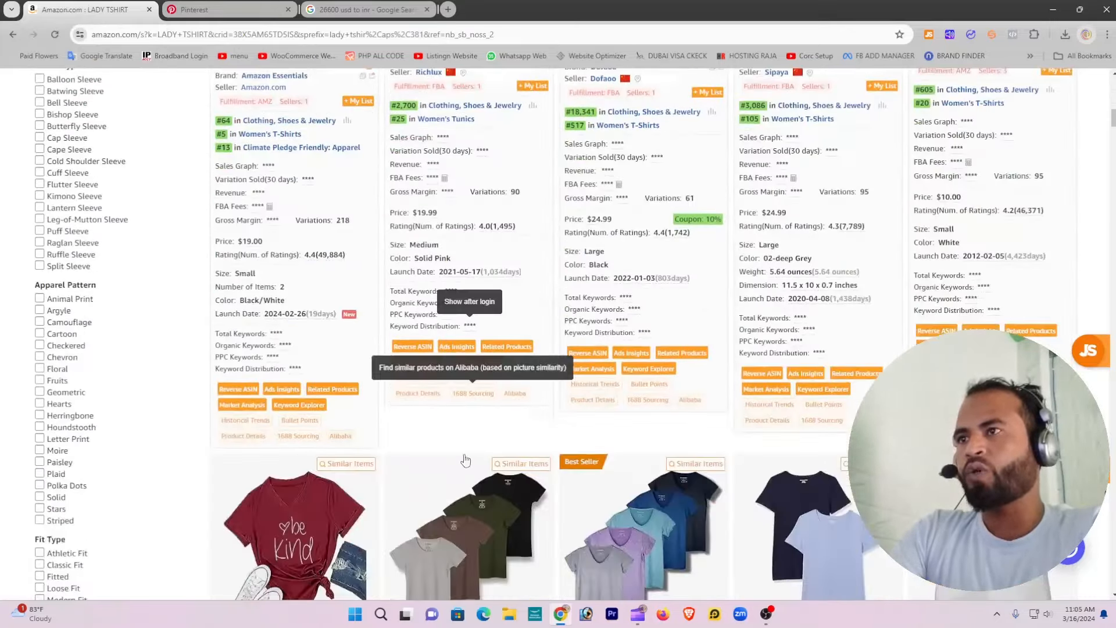
{"action": "scroll", "coordinate": [470, 442], "scroll_direction": "down", "scroll_amount": 4}
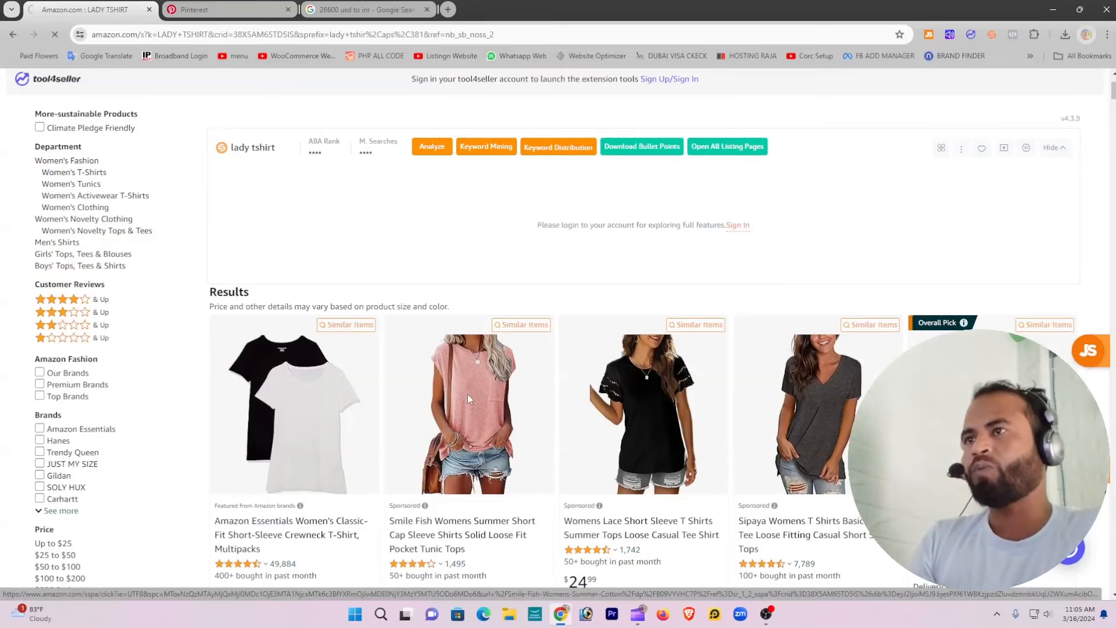
{"action": "left_click", "coordinate": [467, 394]}
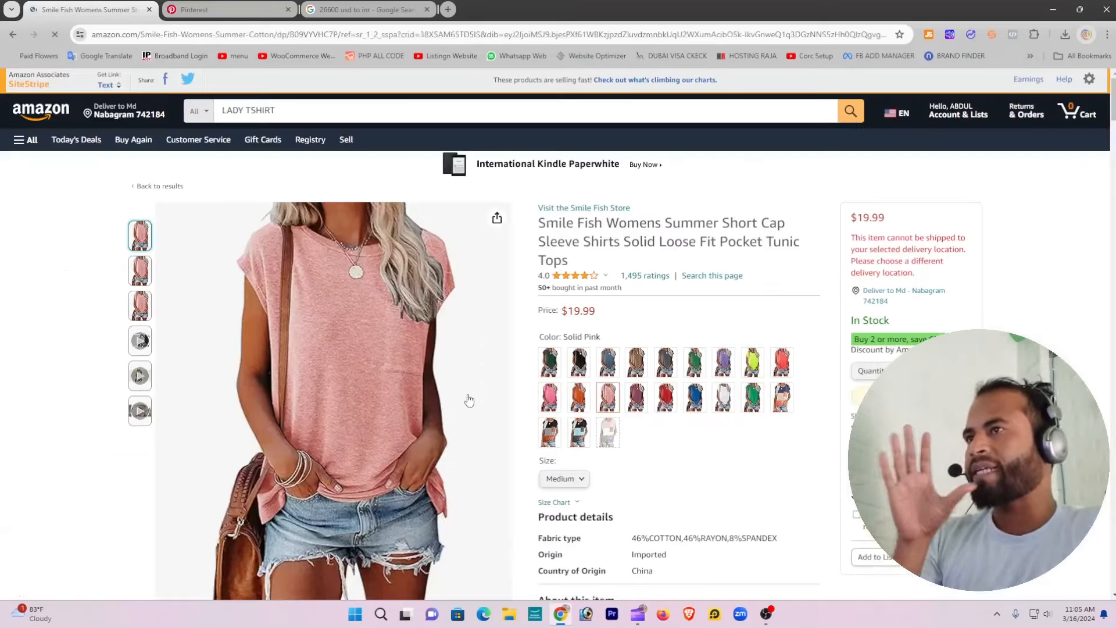
Step: Choose the Solid Green colour of the shirt and save its product image as a JPEG in Downloads
{"action": "scroll", "coordinate": [469, 400], "scroll_direction": "down", "scroll_amount": 2}
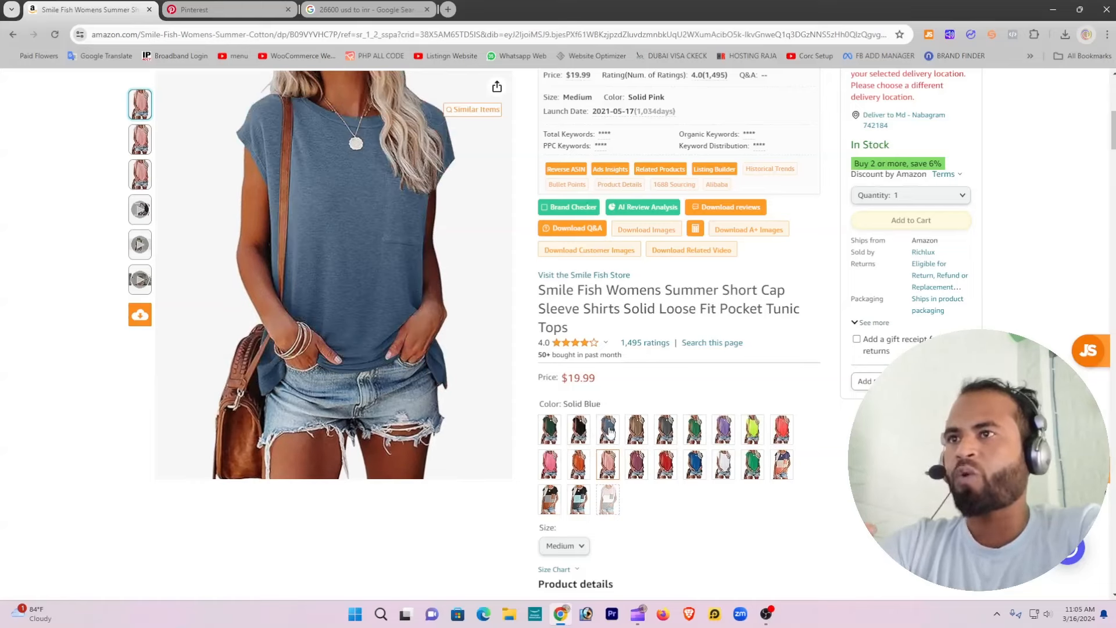
{"action": "scroll", "coordinate": [610, 433], "scroll_direction": "up", "scroll_amount": 2}
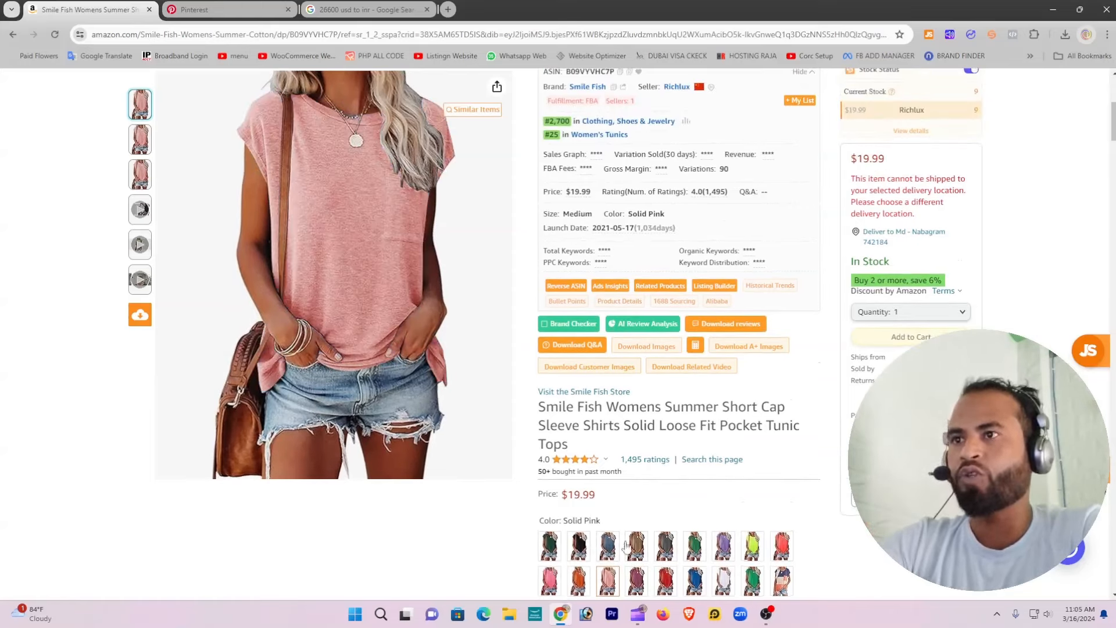
{"action": "left_click", "coordinate": [697, 548]}
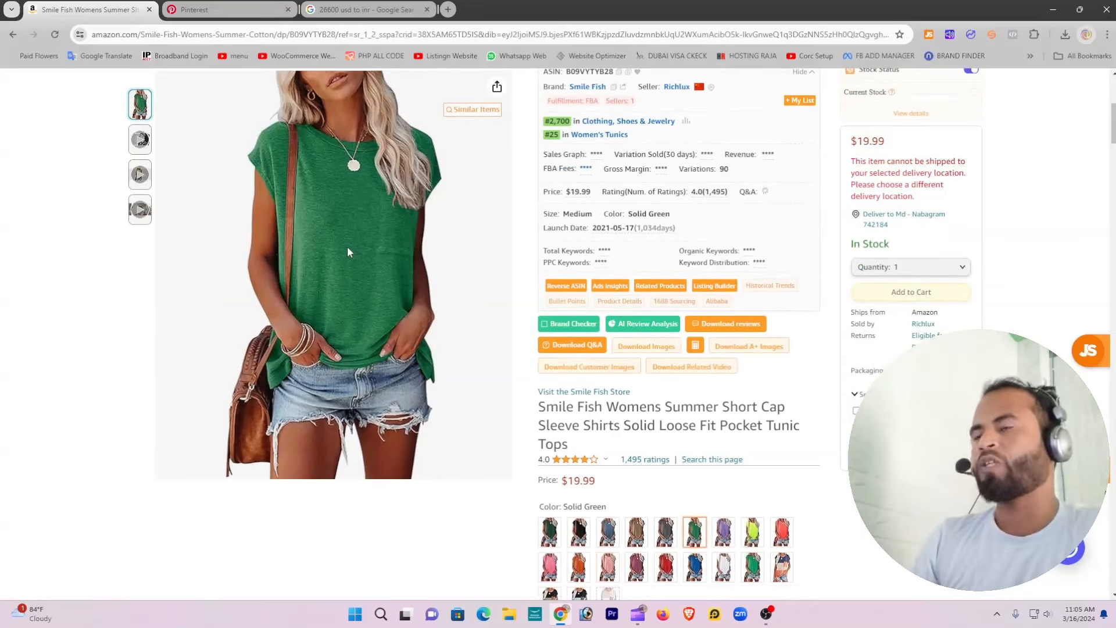
{"action": "right_click", "coordinate": [348, 248]}
{"action": "left_click", "coordinate": [374, 280]}
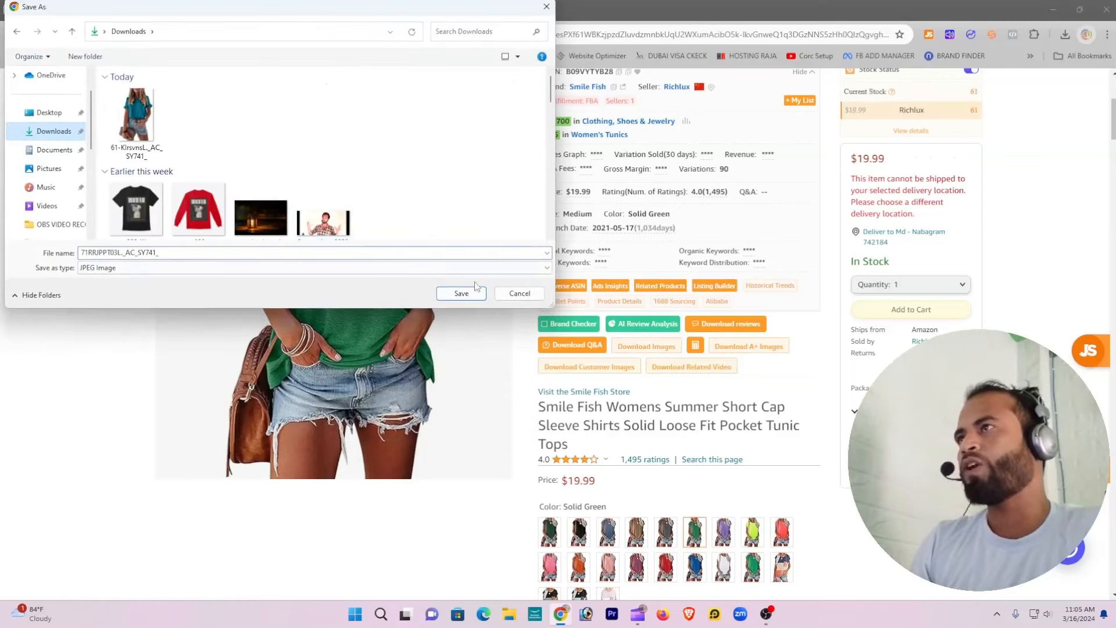
{"action": "left_click", "coordinate": [473, 292]}
Step: Switch to Pinterest, start a new Pin and upload the green shirt image 71RRJPPT03L._AC_SY741_ from Downloads
{"action": "left_click", "coordinate": [194, 10]}
{"action": "left_click", "coordinate": [87, 90]}
{"action": "left_click", "coordinate": [187, 192]}
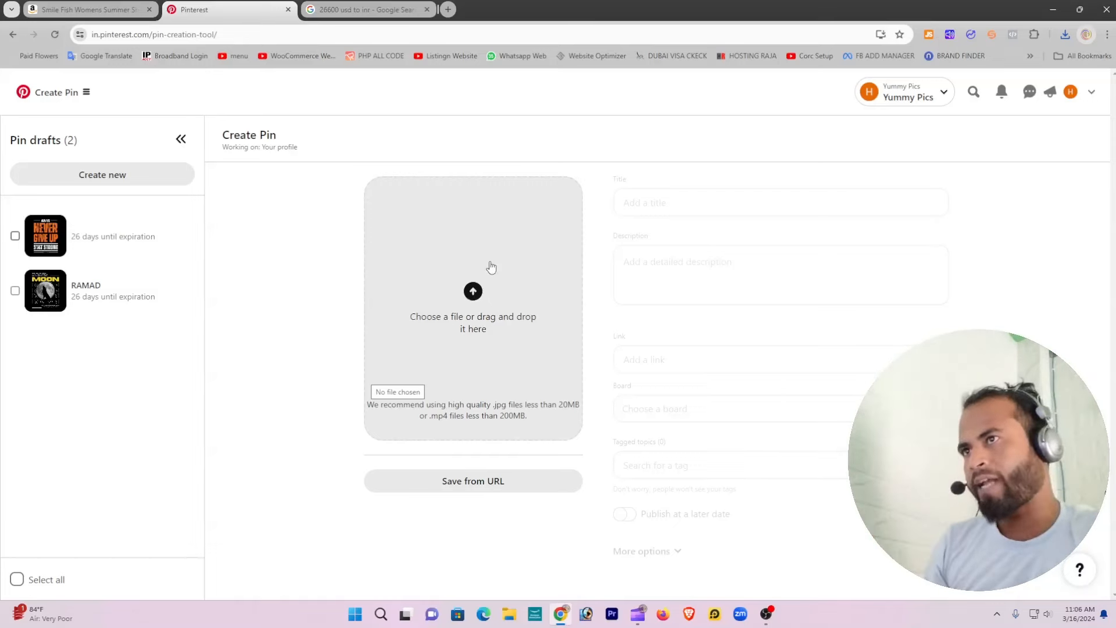
{"action": "left_click", "coordinate": [471, 301]}
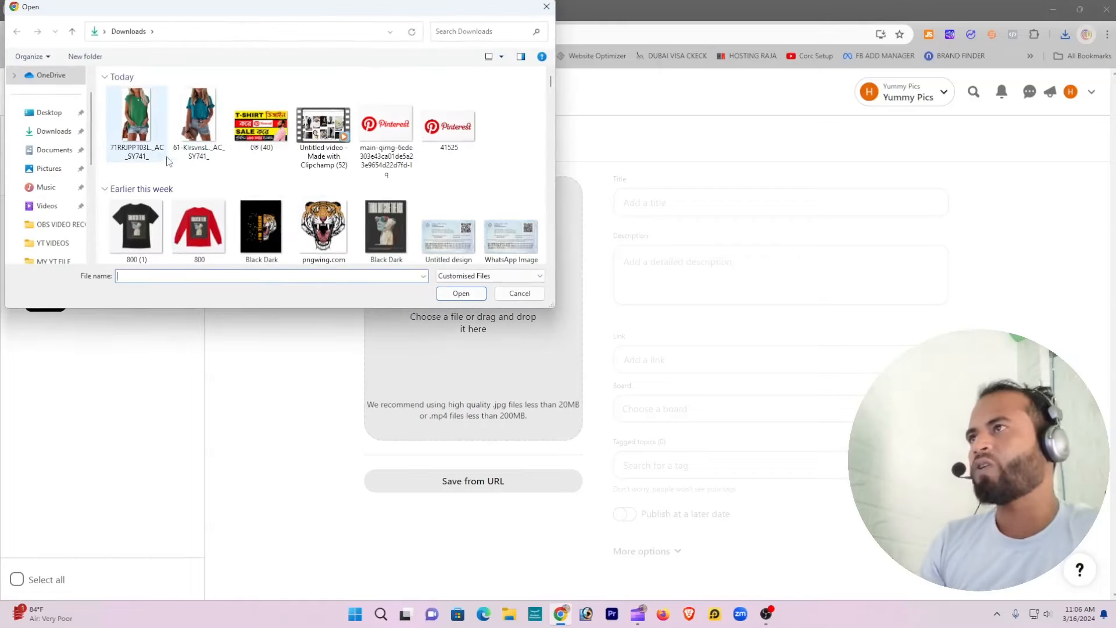
{"action": "double_click", "coordinate": [145, 128]}
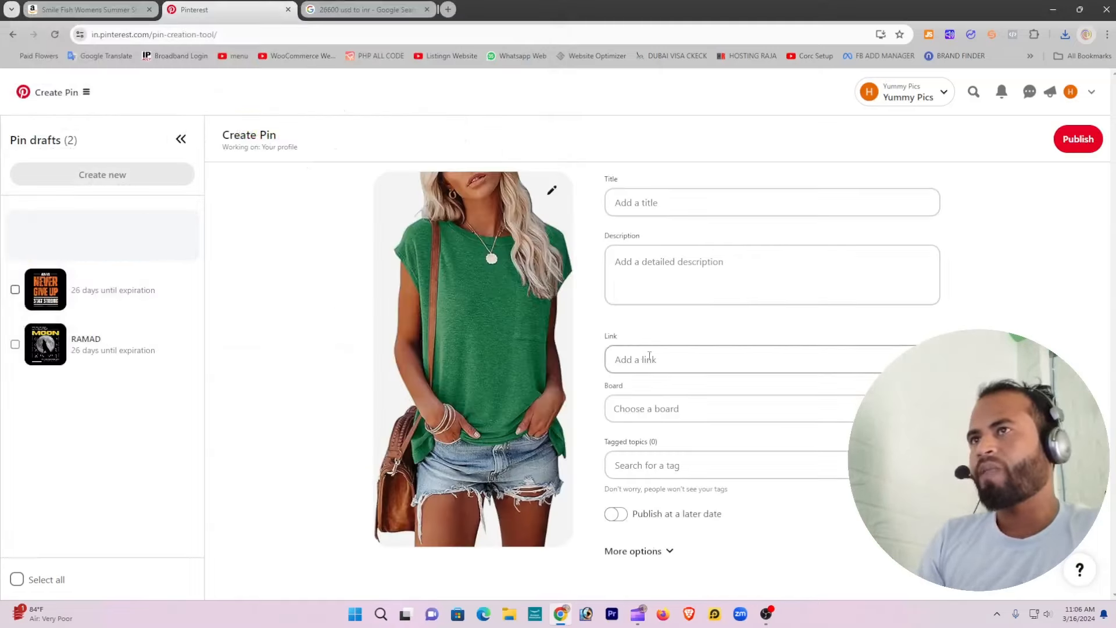
Step: Title the Pin "Smile Fish Womens Summer Short Cap Sleeve Shirts Solid Loose Fit Pocket Tunic Tops"
{"action": "left_click", "coordinate": [755, 202]}
{"action": "type", "text": "Smile Fish Womens Summer Short Cap Sleeve Shirts Solid Loose Fit Pocket Tunic Tops"}
Step: Copy the shirt's Product details section, from fabric type to country of origin, from Amazon into the Pin description
{"action": "left_click", "coordinate": [802, 269]}
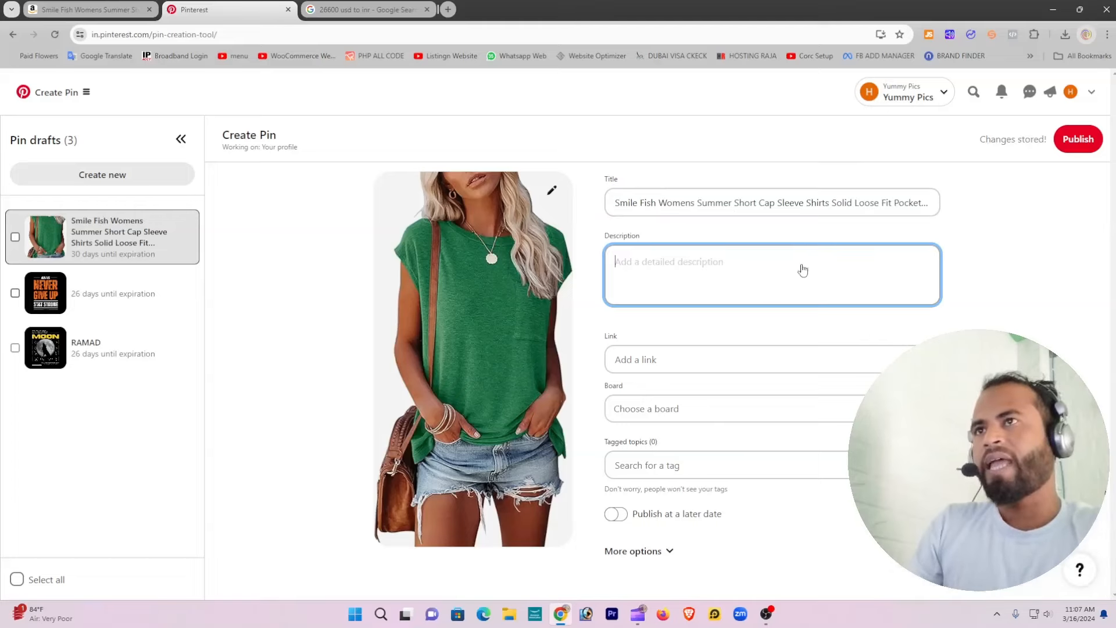
{"action": "key", "text": "ctrl+shift+Tab"}
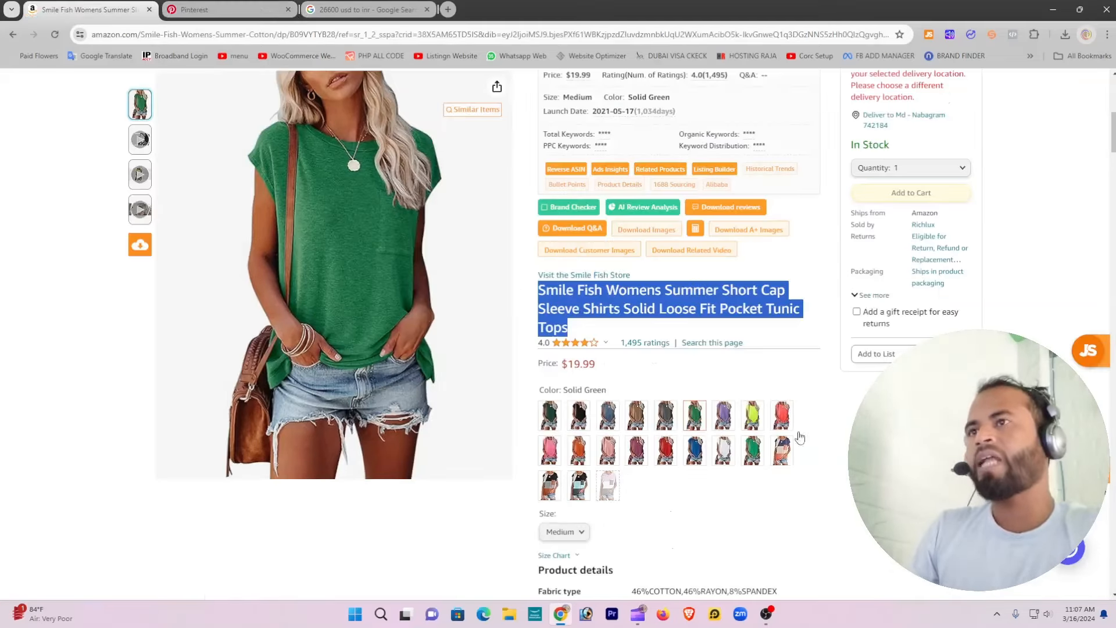
{"action": "scroll", "coordinate": [800, 436], "scroll_direction": "down", "scroll_amount": 3}
{"action": "scroll", "coordinate": [799, 436], "scroll_direction": "down", "scroll_amount": 2}
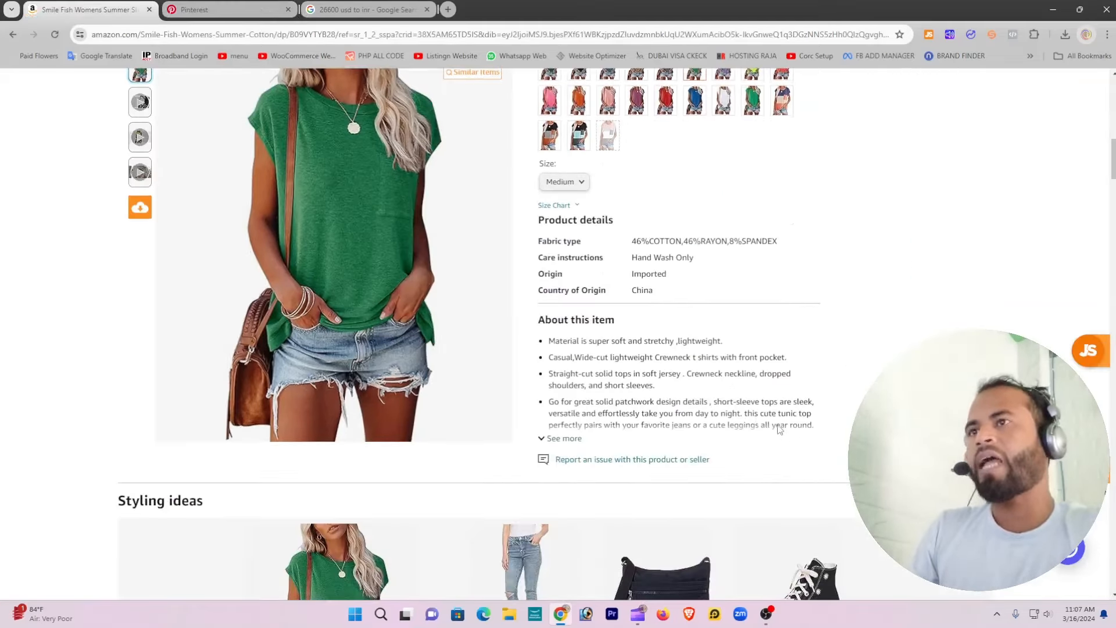
{"action": "left_click", "coordinate": [575, 438]}
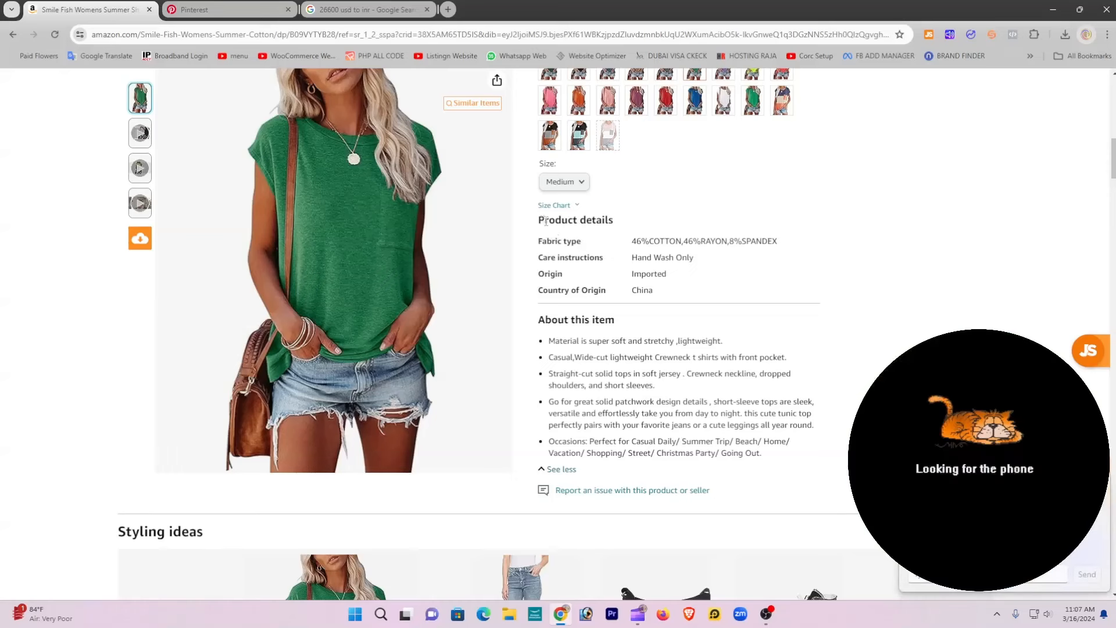
{"action": "left_click_drag", "start_coordinate": [539, 219], "coordinate": [668, 291]}
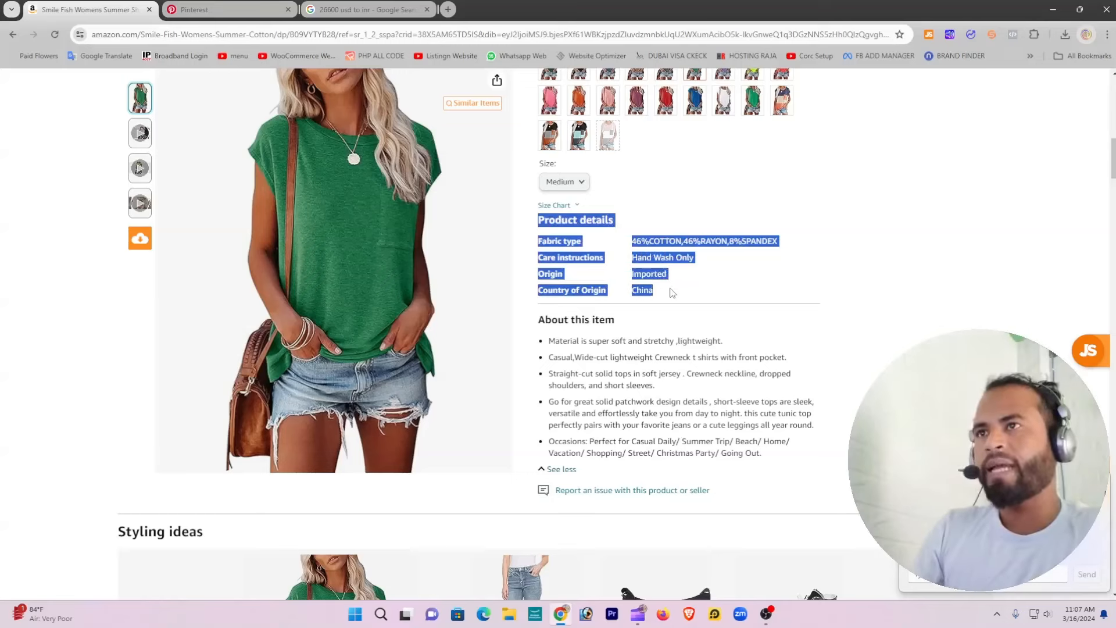
{"action": "key", "text": "ctrl+Tab"}
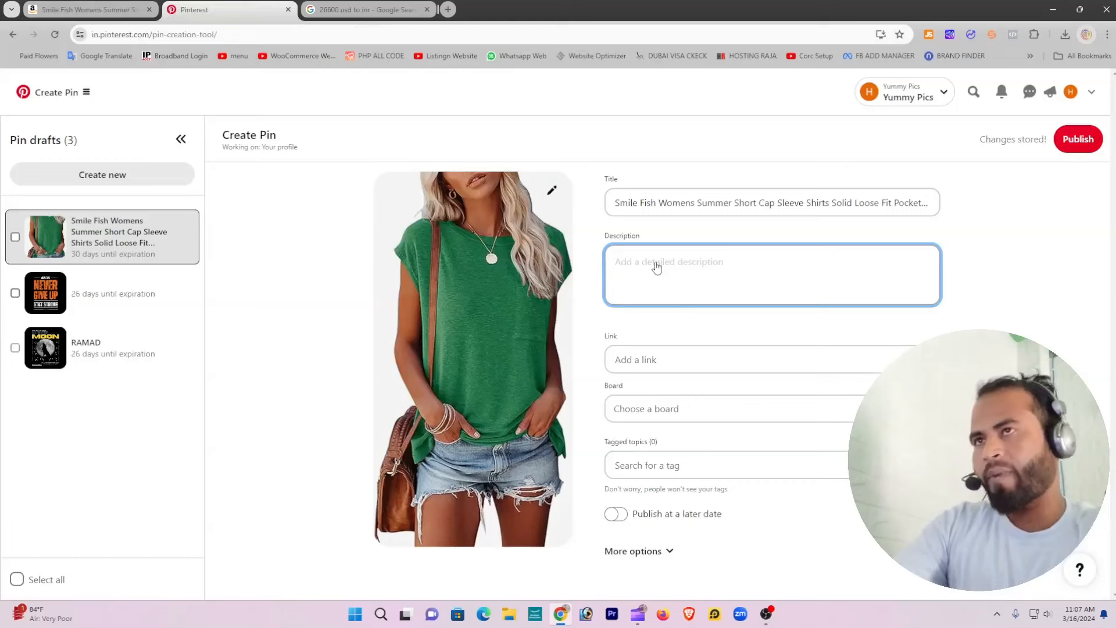
{"action": "type", "text": "Product details Fabric type46%COTTON,46%RAYON,8%SPANDEX Care instructionsHand Wash Only OriginImported Country of OriginChina"}
Step: Add a separator line of dashes below the product details in the Pin description and start a new line
{"action": "key", "text": "Return"}
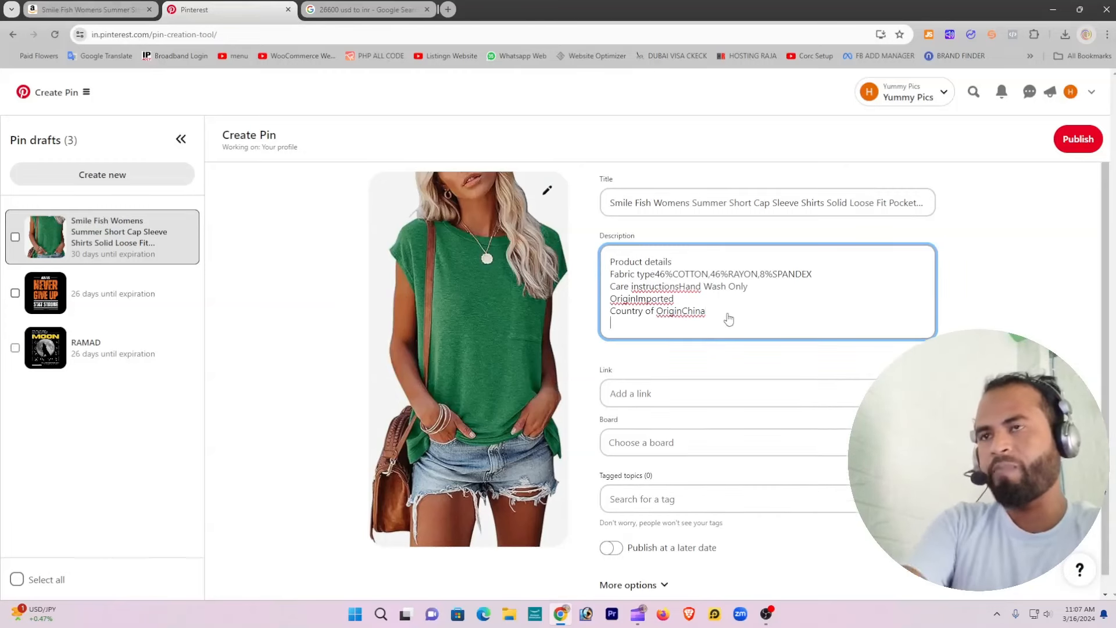
{"action": "type", "text": "---"}
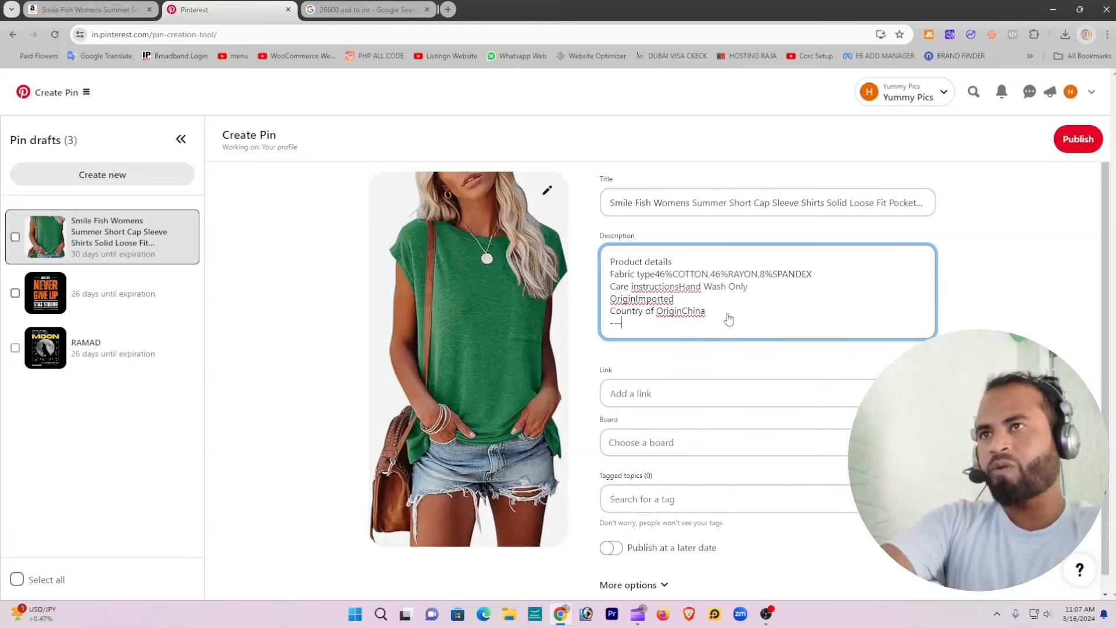
{"action": "type", "text": "--------------------"}
{"action": "key", "text": "Return"}
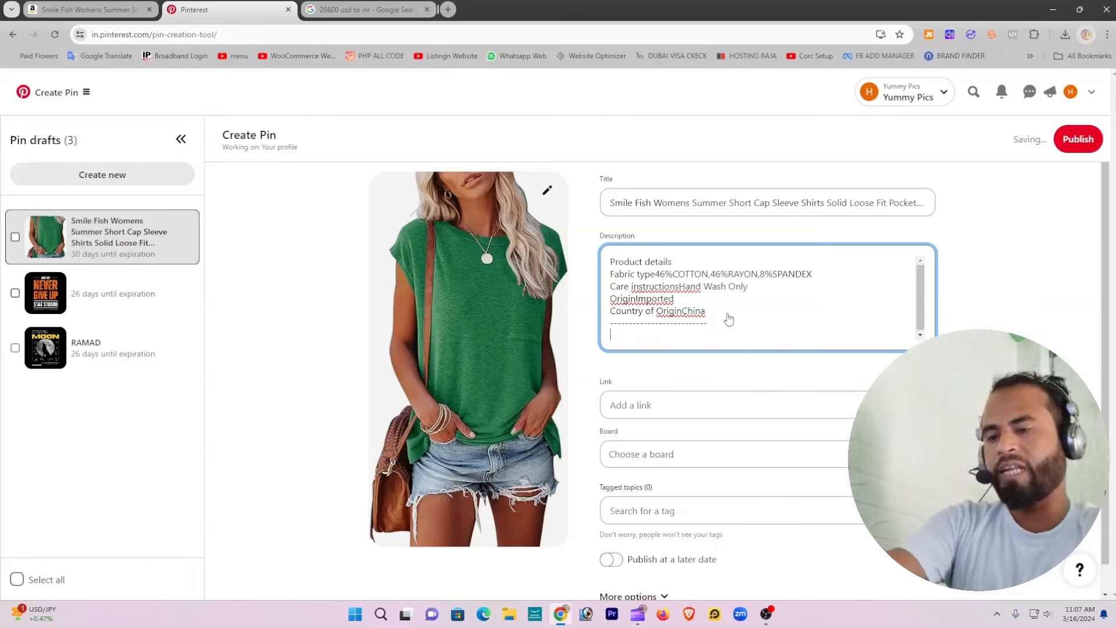
Step: Copy the "About this item" heading and all its bullet points from Amazon to the end of the Pin description
{"action": "left_click", "coordinate": [377, 4]}
{"action": "left_click", "coordinate": [114, 5]}
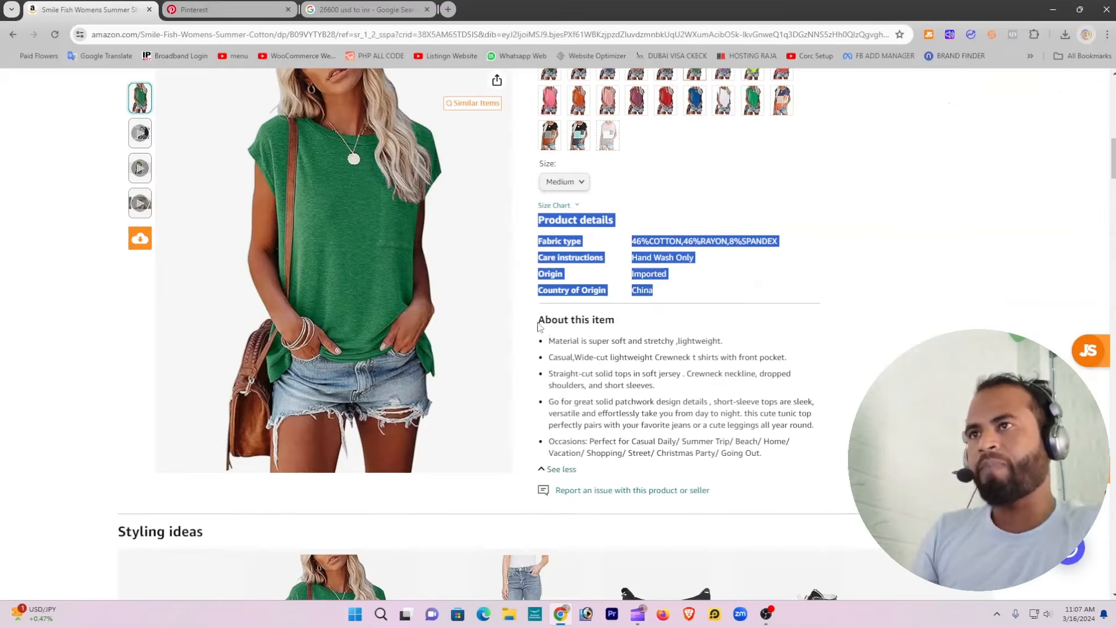
{"action": "left_click_drag", "start_coordinate": [538, 321], "coordinate": [763, 454]}
{"action": "key", "text": "ctrl+c"}
{"action": "left_click", "coordinate": [230, 10]}
{"action": "key", "text": "ctrl+v"}
{"action": "scroll", "coordinate": [638, 341], "scroll_direction": "up", "scroll_amount": 2}
{"action": "scroll", "coordinate": [699, 305], "scroll_direction": "down", "scroll_amount": 2}
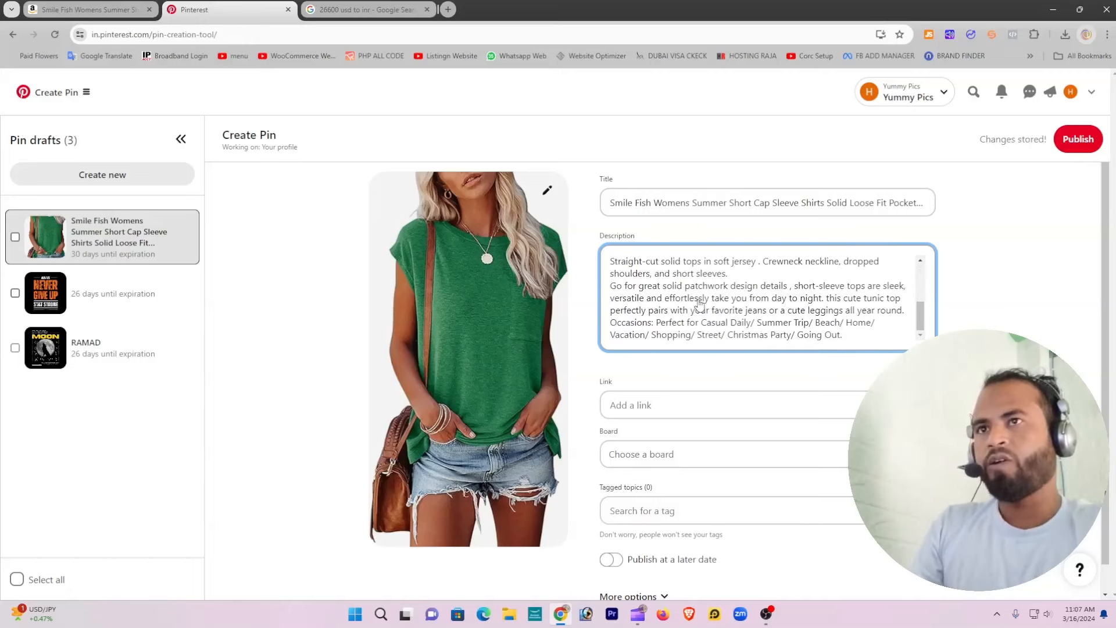
{"action": "scroll", "coordinate": [705, 308], "scroll_direction": "up", "scroll_amount": 5}
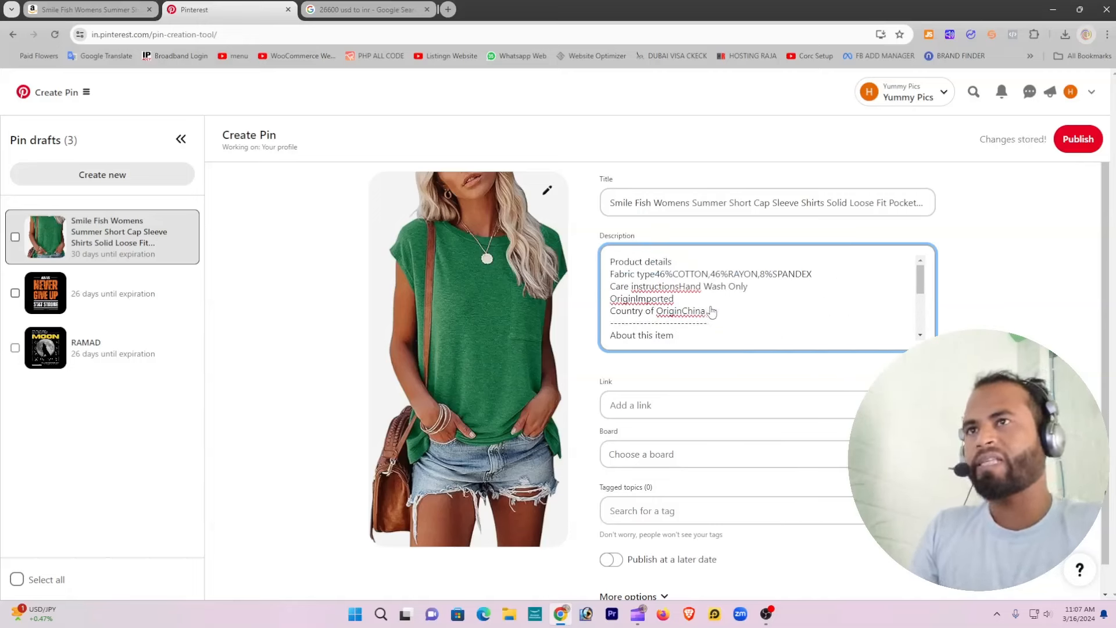
{"action": "scroll", "coordinate": [711, 312], "scroll_direction": "down", "scroll_amount": 5}
Step: Generate the Amazon SiteStripe short text link for the green shirt and paste it as the Pin's link
{"action": "left_click", "coordinate": [684, 405]}
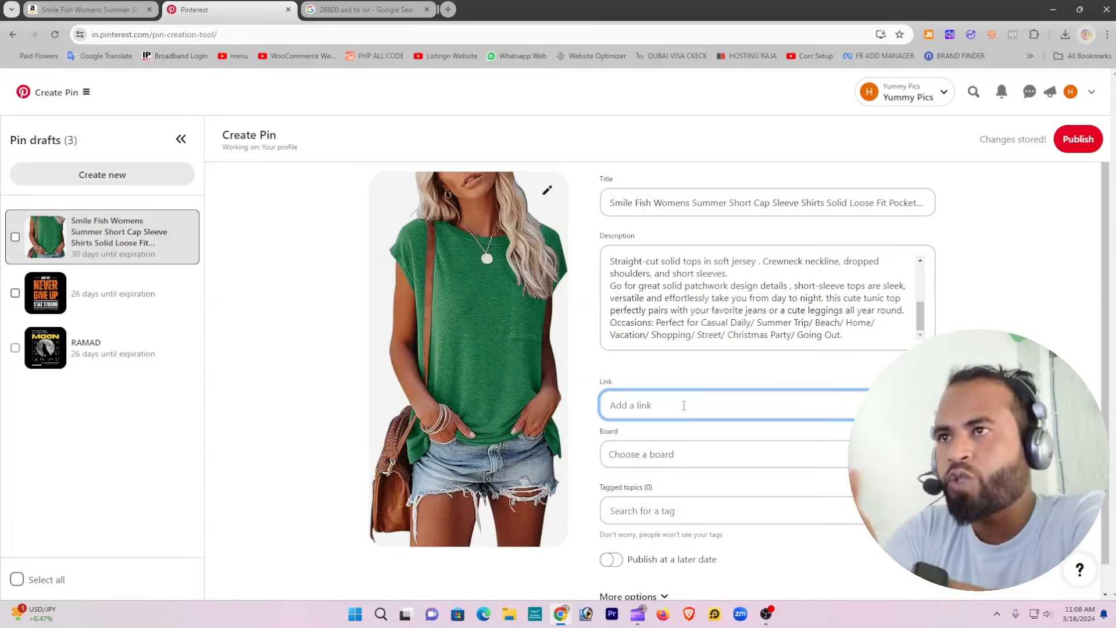
{"action": "left_click", "coordinate": [87, 10]}
{"action": "scroll", "coordinate": [384, 260], "scroll_direction": "up", "scroll_amount": 10}
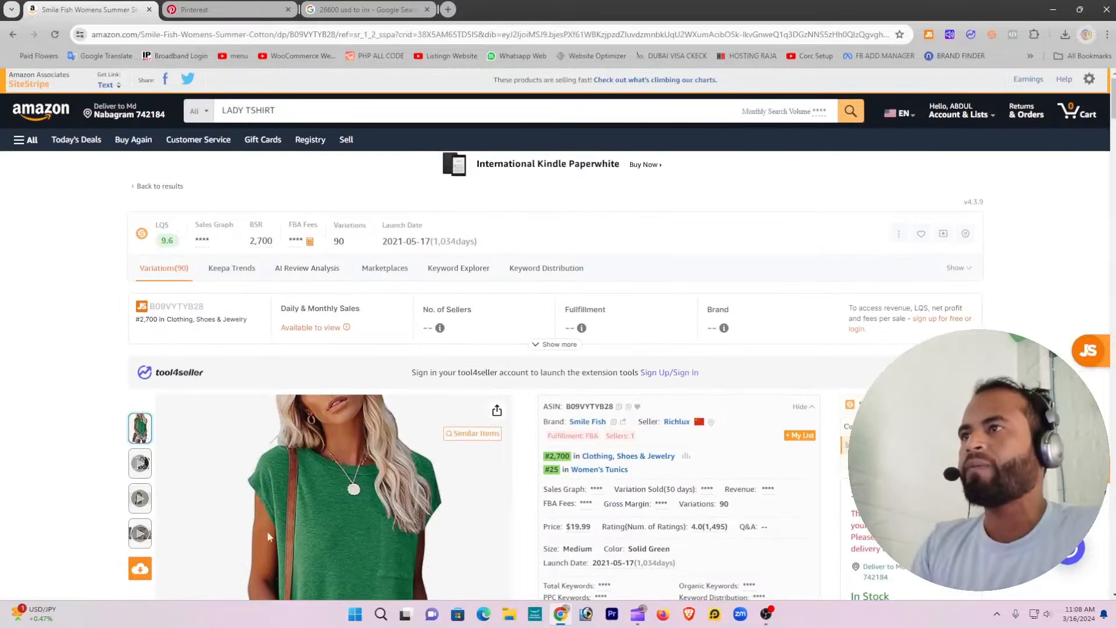
{"action": "scroll", "coordinate": [361, 449], "scroll_direction": "down", "scroll_amount": 1}
{"action": "scroll", "coordinate": [361, 444], "scroll_direction": "down", "scroll_amount": 1}
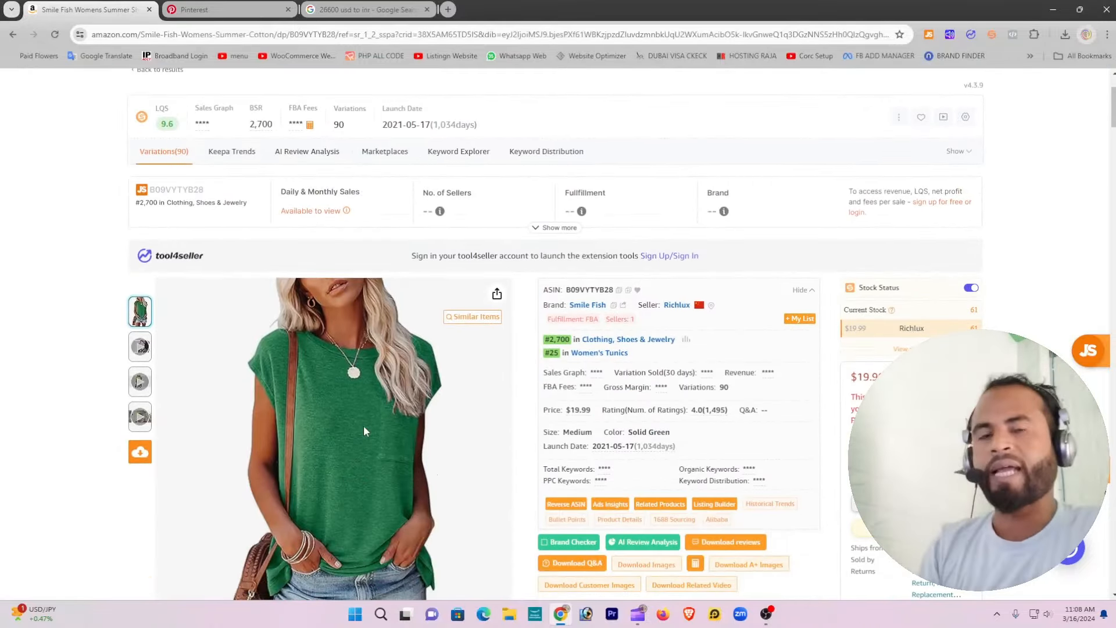
{"action": "scroll", "coordinate": [255, 441], "scroll_direction": "up", "scroll_amount": 2}
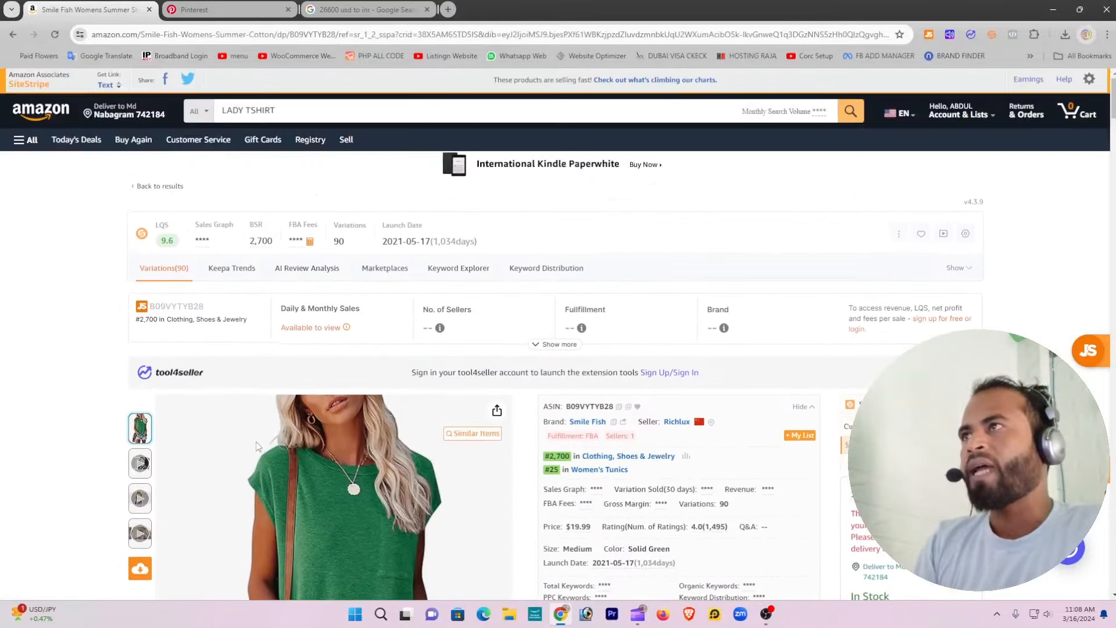
{"action": "left_click", "coordinate": [110, 83]}
{"action": "right_click", "coordinate": [110, 192]}
{"action": "left_click", "coordinate": [150, 204]}
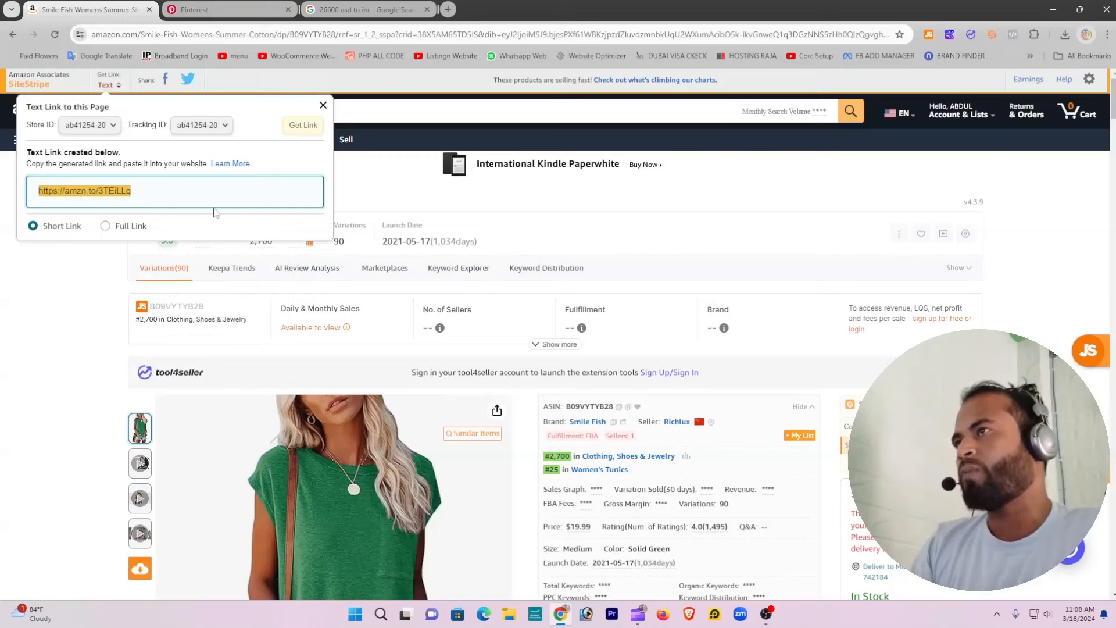
{"action": "left_click", "coordinate": [227, 9]}
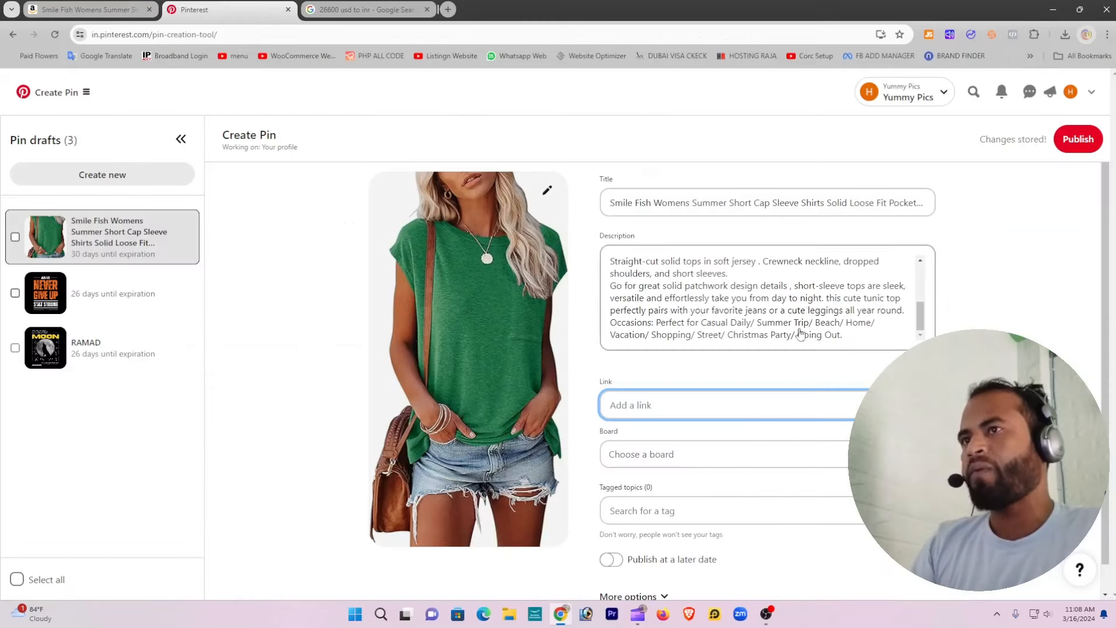
{"action": "key", "text": "ctrl+v"}
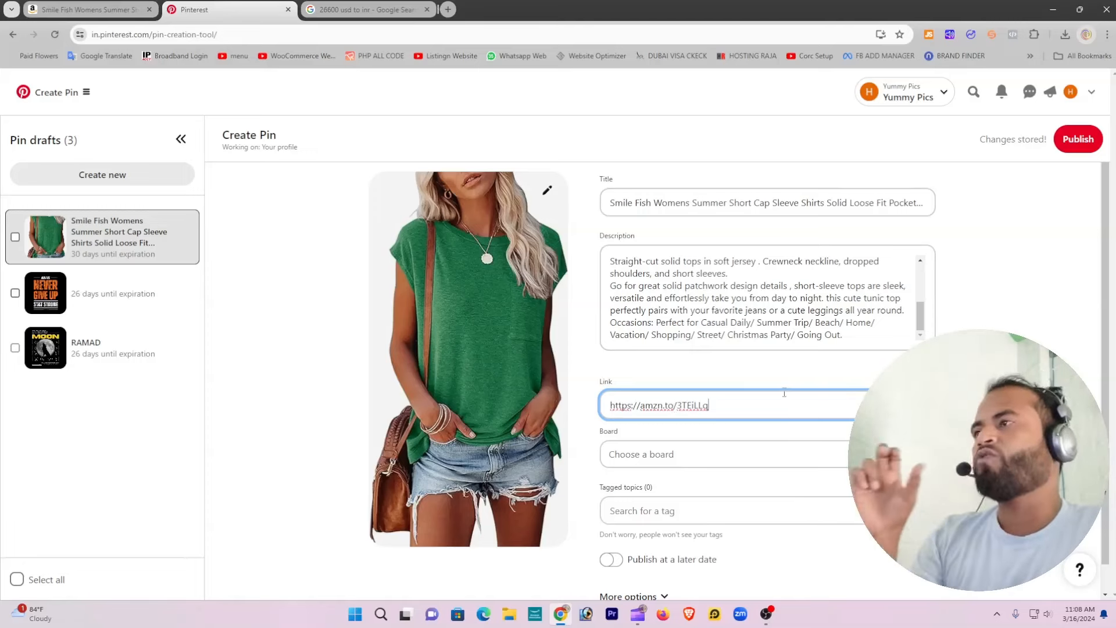
Step: Create a new board named LADY FASHION for the green shirt Pin and publish the Pin
{"action": "scroll", "coordinate": [782, 393], "scroll_direction": "down", "scroll_amount": 1}
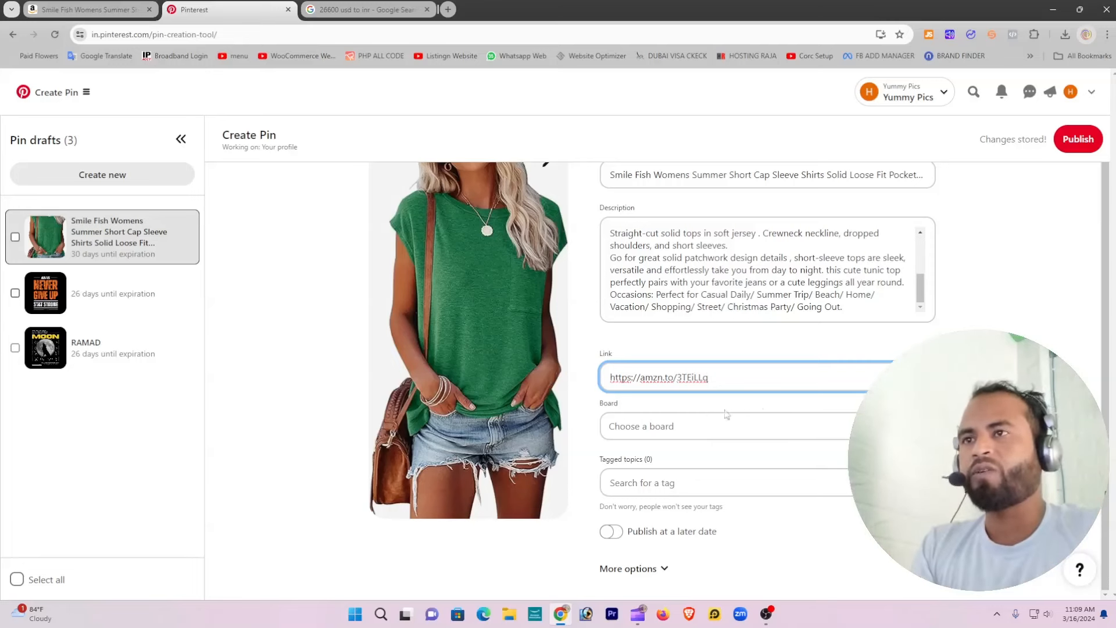
{"action": "left_click", "coordinate": [591, 416]}
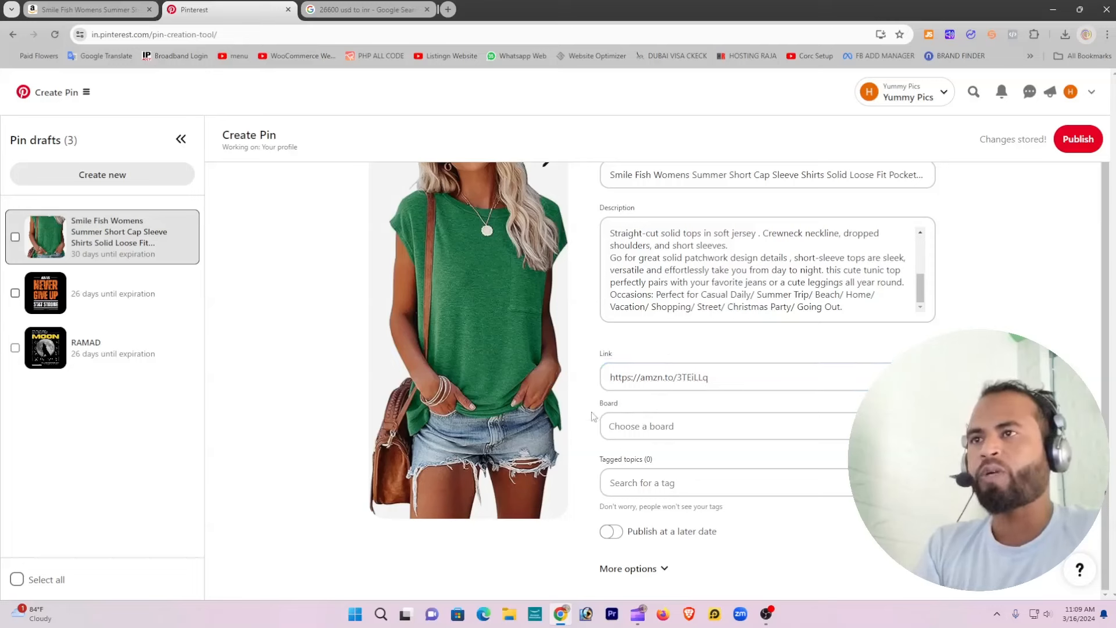
{"action": "left_click", "coordinate": [723, 429]}
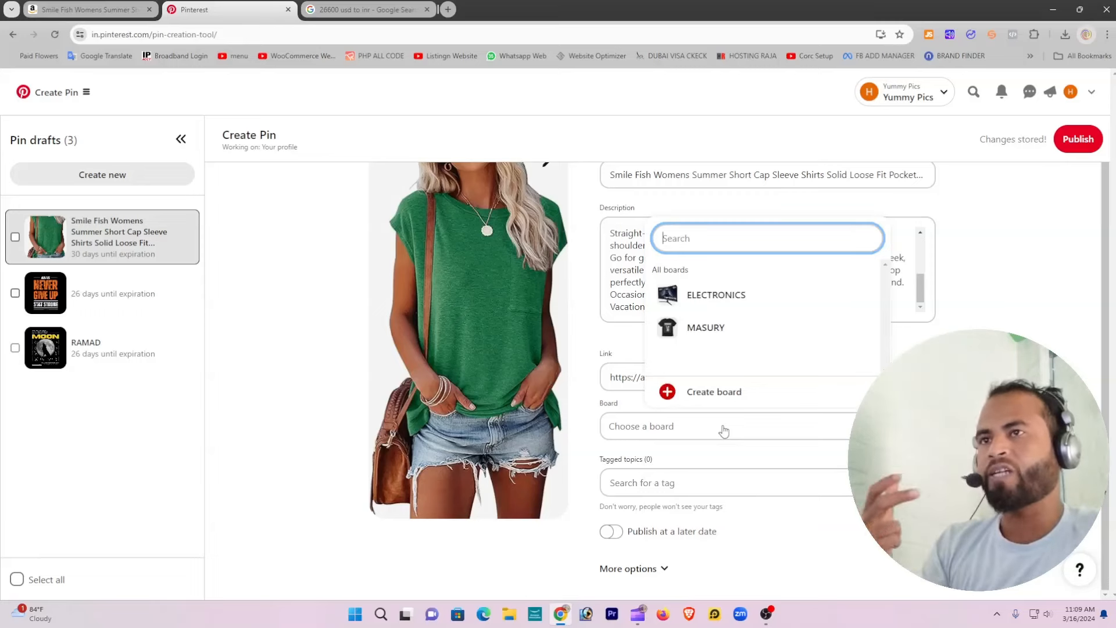
{"action": "left_click", "coordinate": [726, 392]}
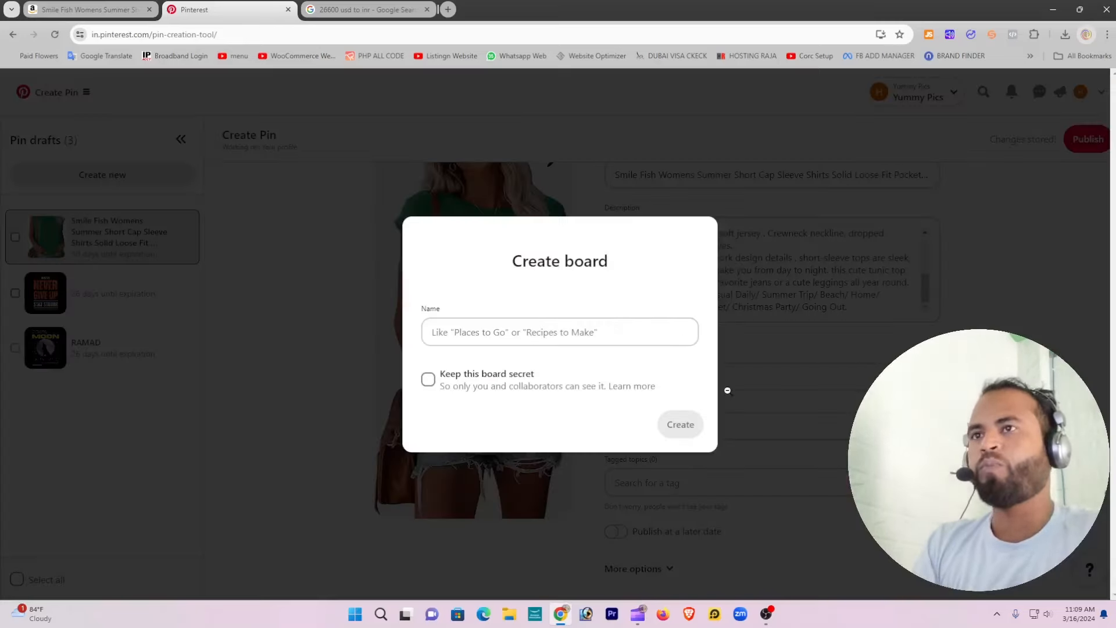
{"action": "left_click", "coordinate": [601, 333]}
{"action": "type", "text": "LADY FASHION"}
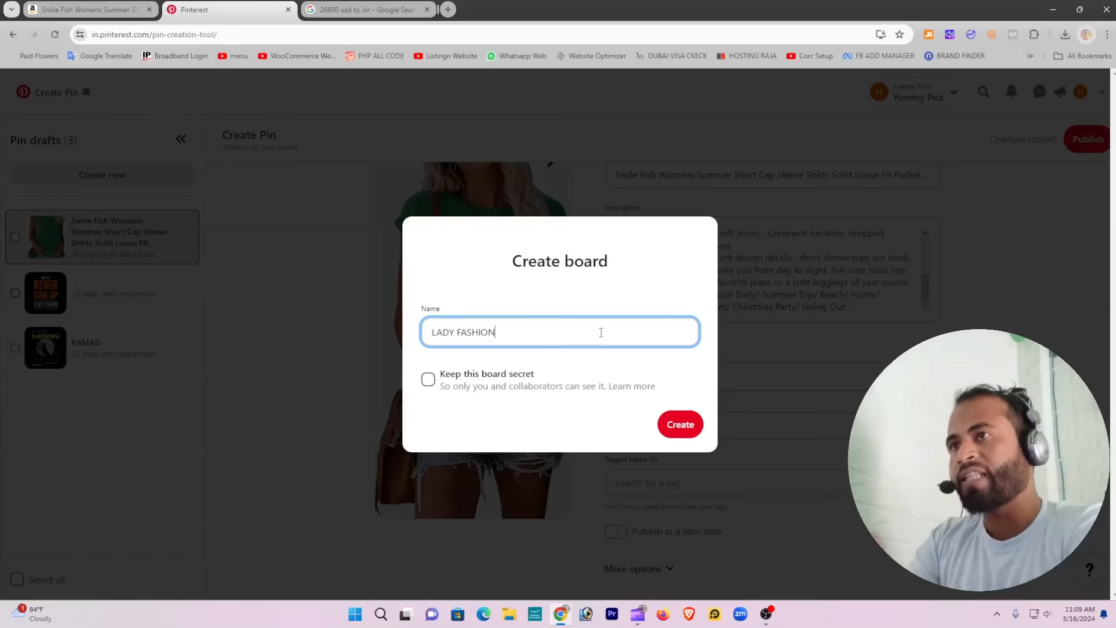
{"action": "left_click", "coordinate": [678, 424]}
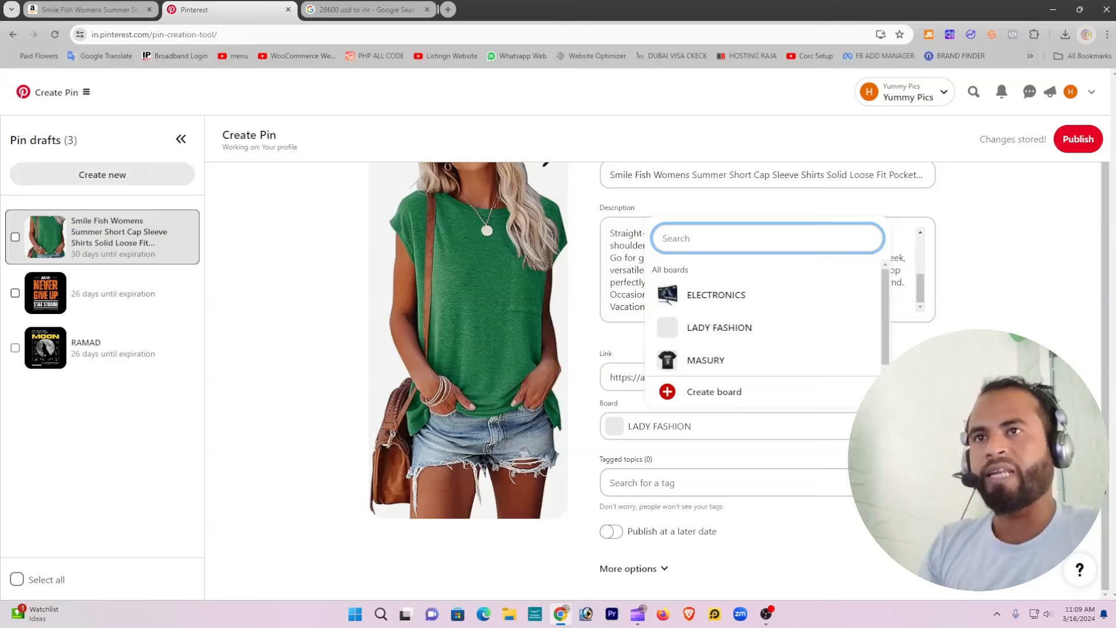
{"action": "left_click", "coordinate": [1077, 139]}
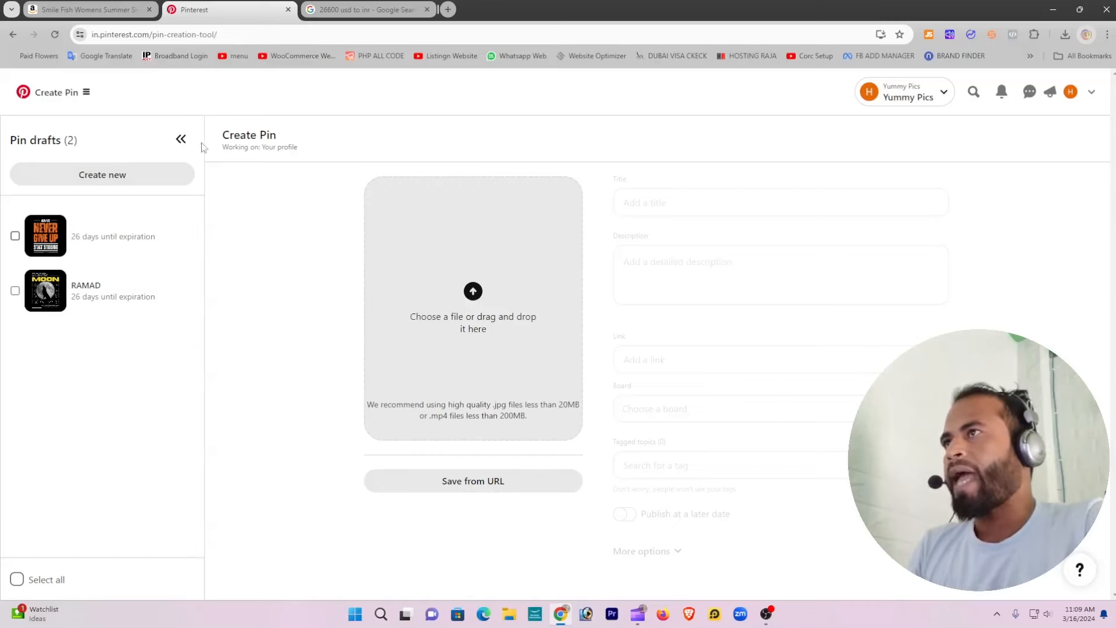
Step: Go to the Yummy Pics profile and open the newly published green shirt Pin from its created Pins
{"action": "left_click", "coordinate": [1091, 92]}
{"action": "left_click", "coordinate": [999, 149]}
{"action": "scroll", "coordinate": [506, 279], "scroll_direction": "down", "scroll_amount": 5}
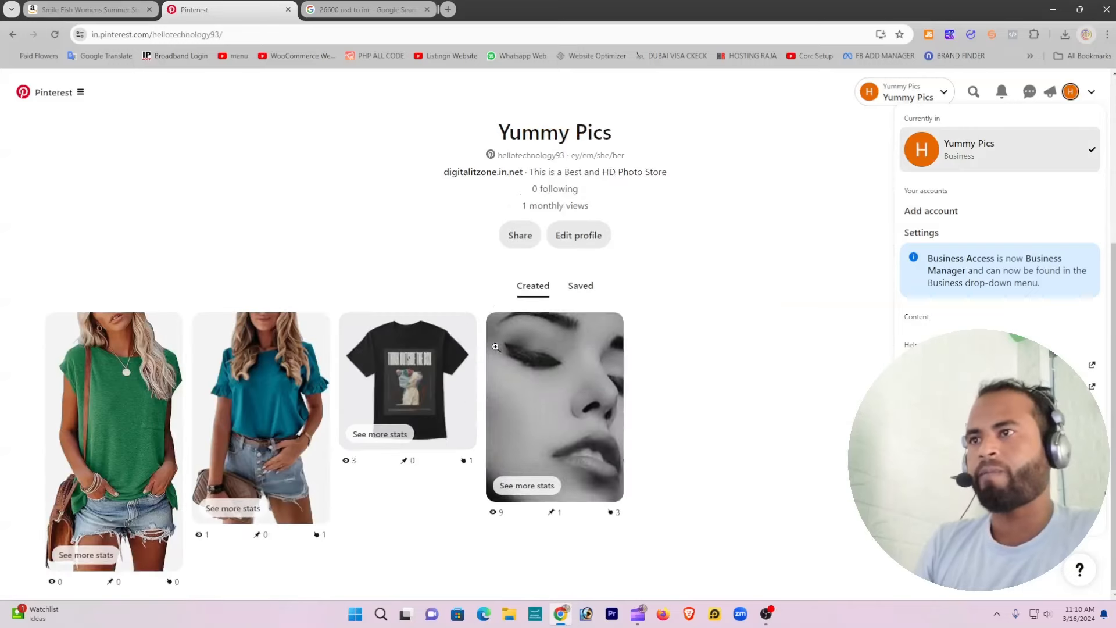
{"action": "mouse_move", "coordinate": [69, 551]}
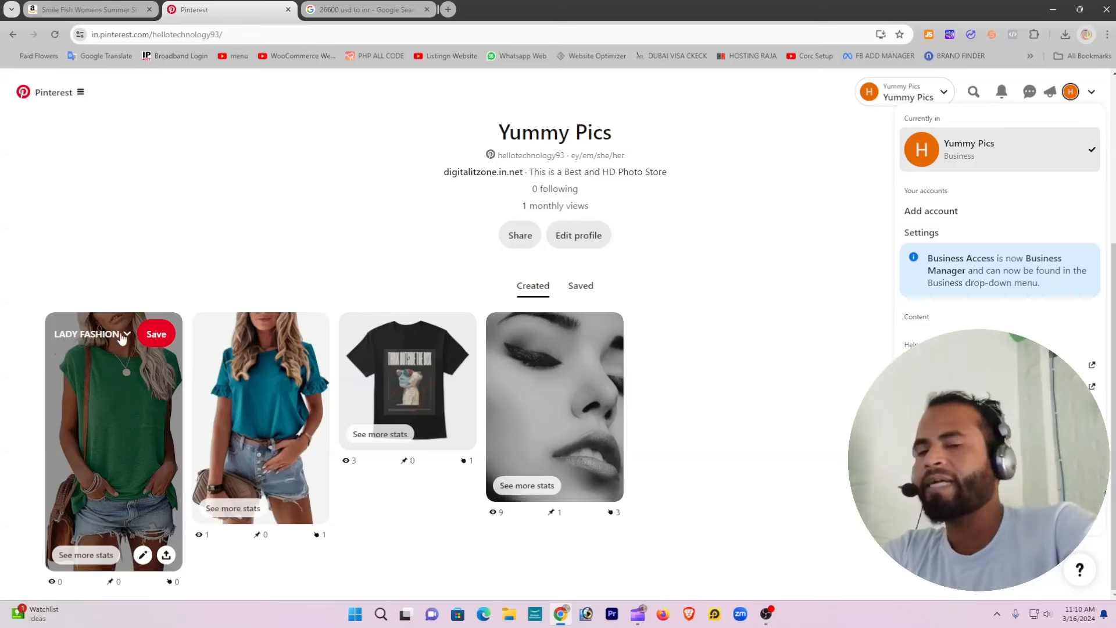
{"action": "left_click", "coordinate": [118, 410]}
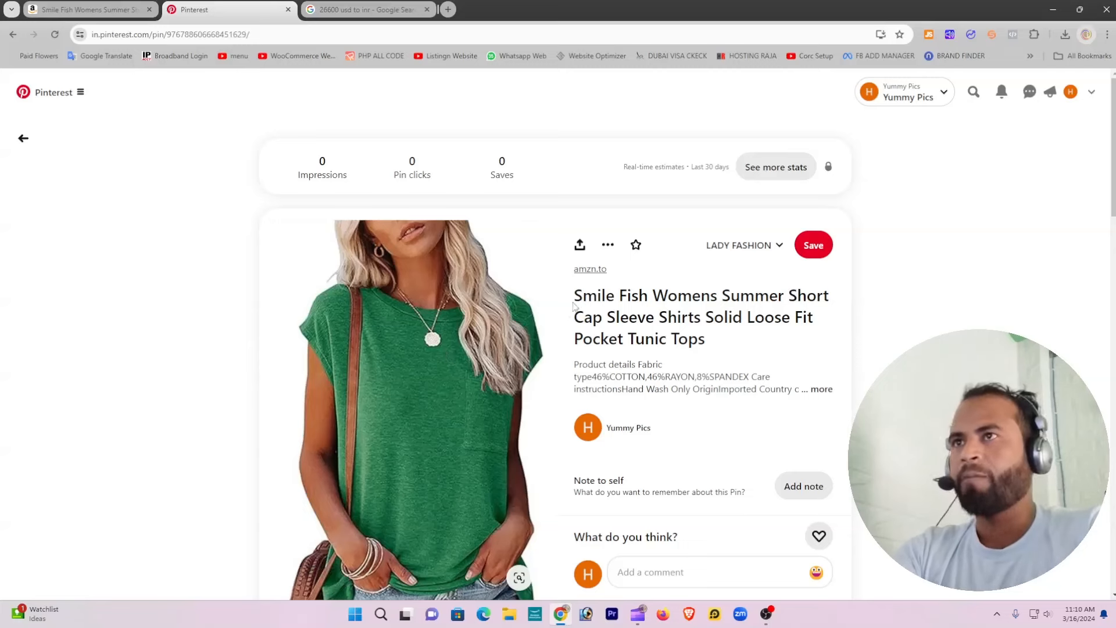
Step: Expand the green shirt Pin's full description and review its title, details and comments section
{"action": "left_click_drag", "start_coordinate": [577, 295], "coordinate": [594, 294]}
{"action": "scroll", "coordinate": [653, 349], "scroll_direction": "down", "scroll_amount": 2}
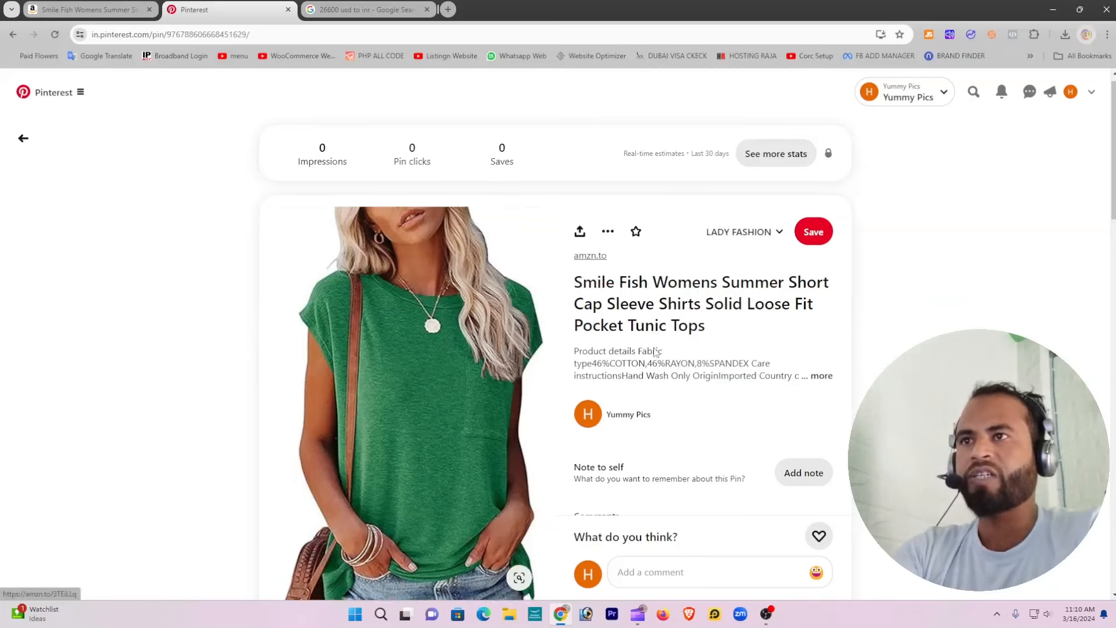
{"action": "left_click", "coordinate": [819, 273]}
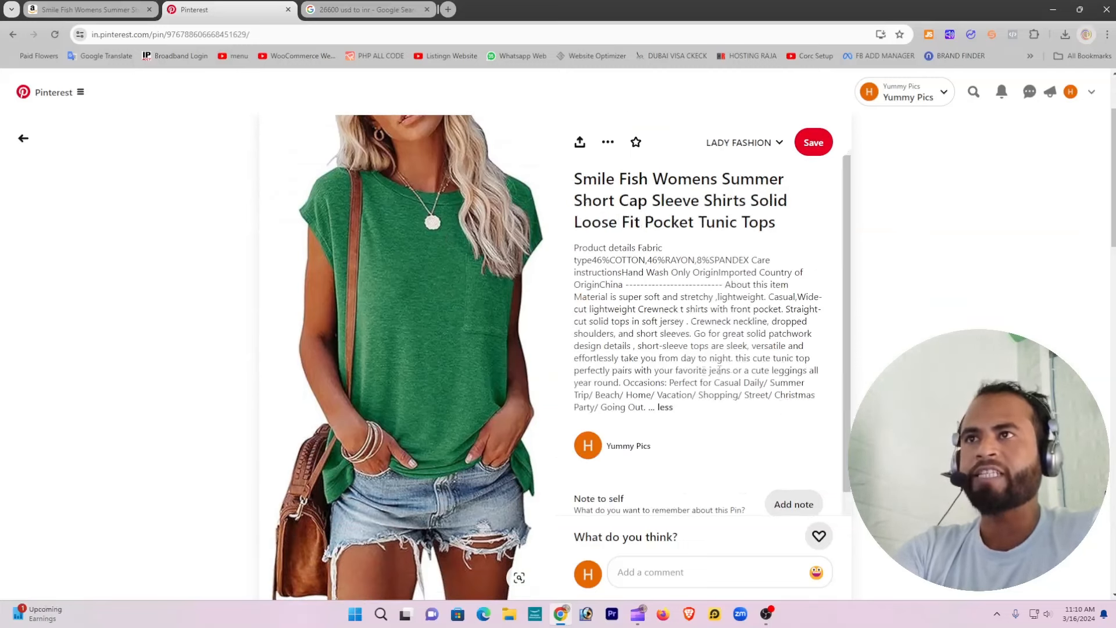
{"action": "scroll", "coordinate": [695, 416], "scroll_direction": "down", "scroll_amount": 2}
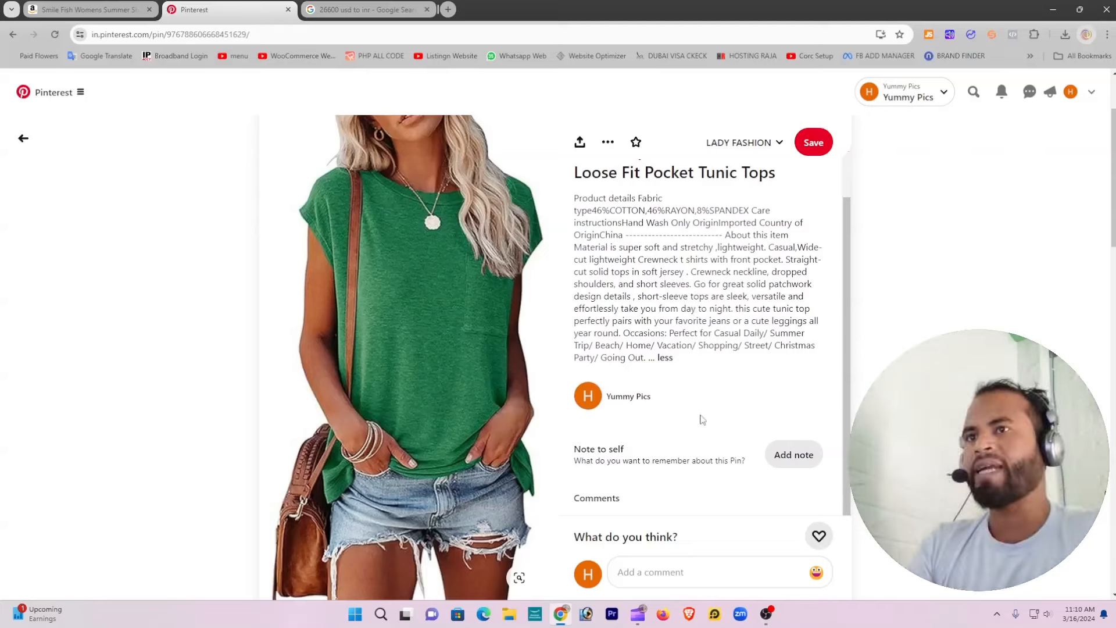
{"action": "scroll", "coordinate": [695, 401], "scroll_direction": "down", "scroll_amount": 4}
{"action": "scroll", "coordinate": [449, 301], "scroll_direction": "down", "scroll_amount": 3}
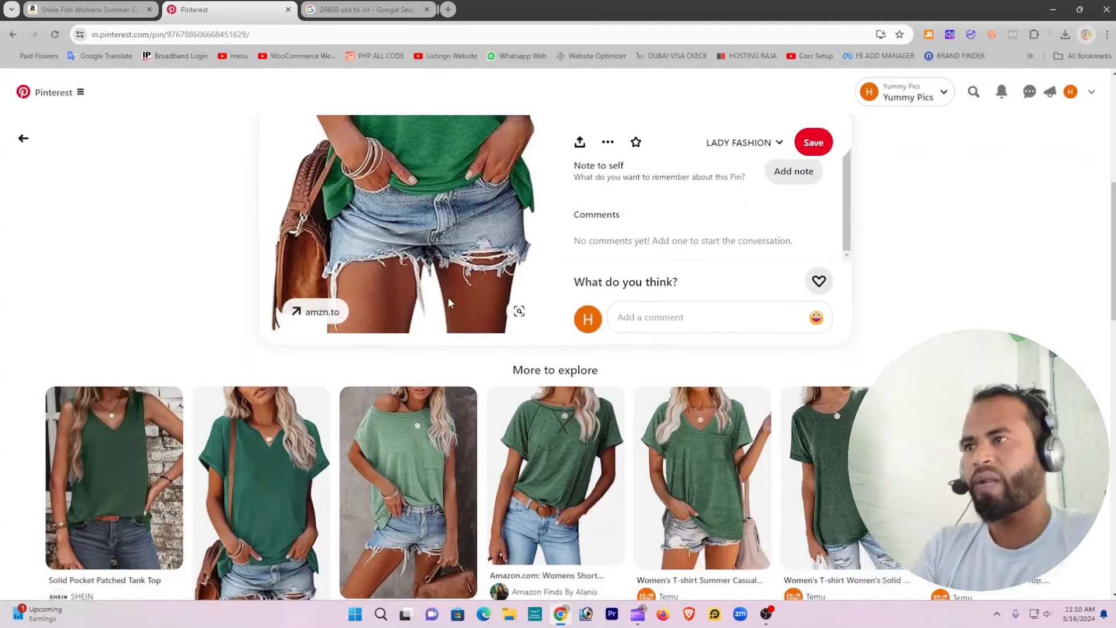
{"action": "scroll", "coordinate": [464, 391], "scroll_direction": "up", "scroll_amount": 3}
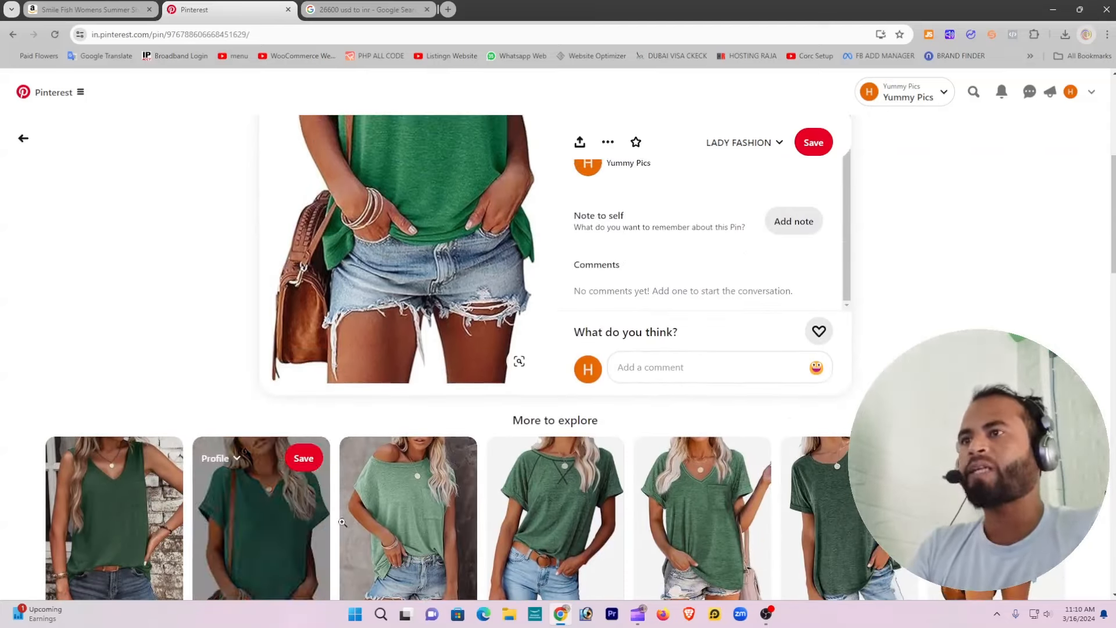
Step: Open the related "Amazon.com: Womens Summer Tops 2023" Pin, look it over and return to the green shirt Pin
{"action": "scroll", "coordinate": [407, 349], "scroll_direction": "down", "scroll_amount": 5}
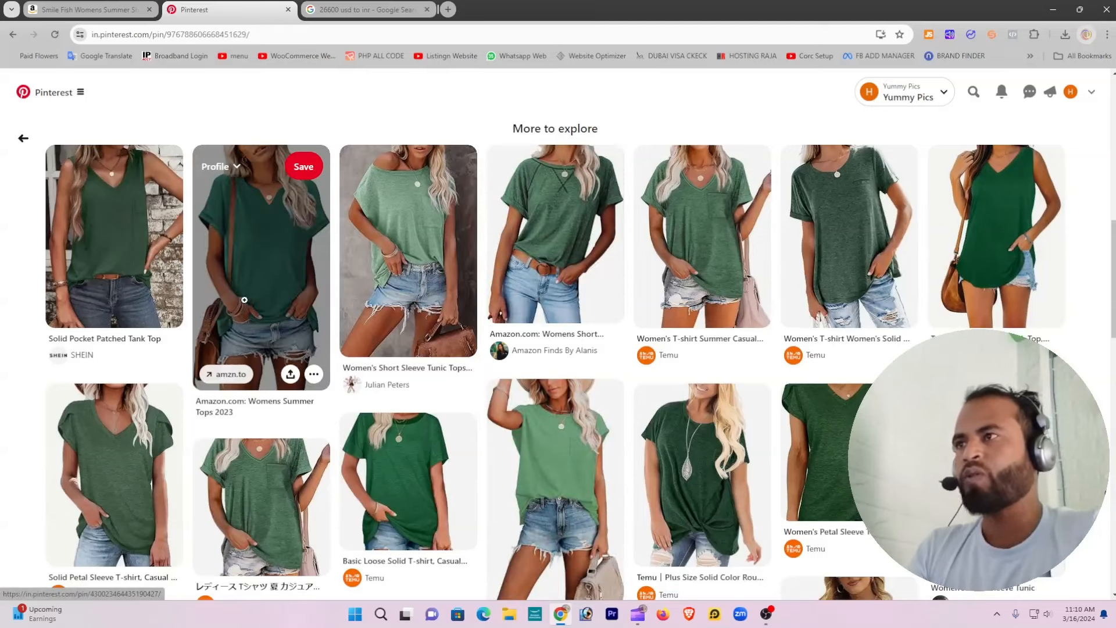
{"action": "left_click", "coordinate": [285, 305]}
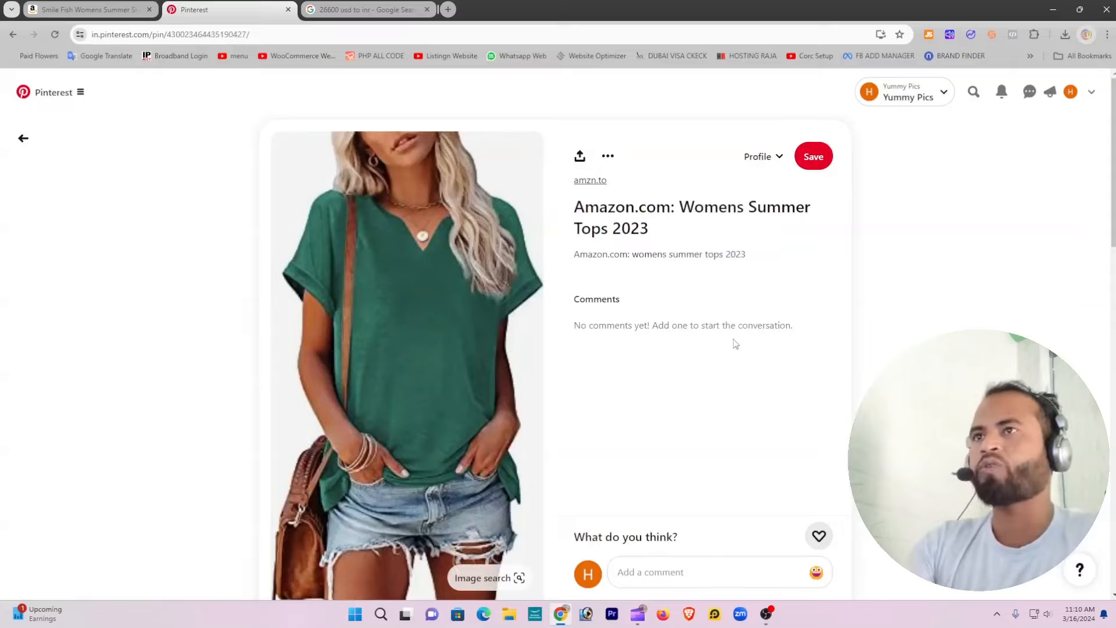
{"action": "scroll", "coordinate": [653, 369], "scroll_direction": "down", "scroll_amount": 4}
{"action": "left_click", "coordinate": [23, 138]}
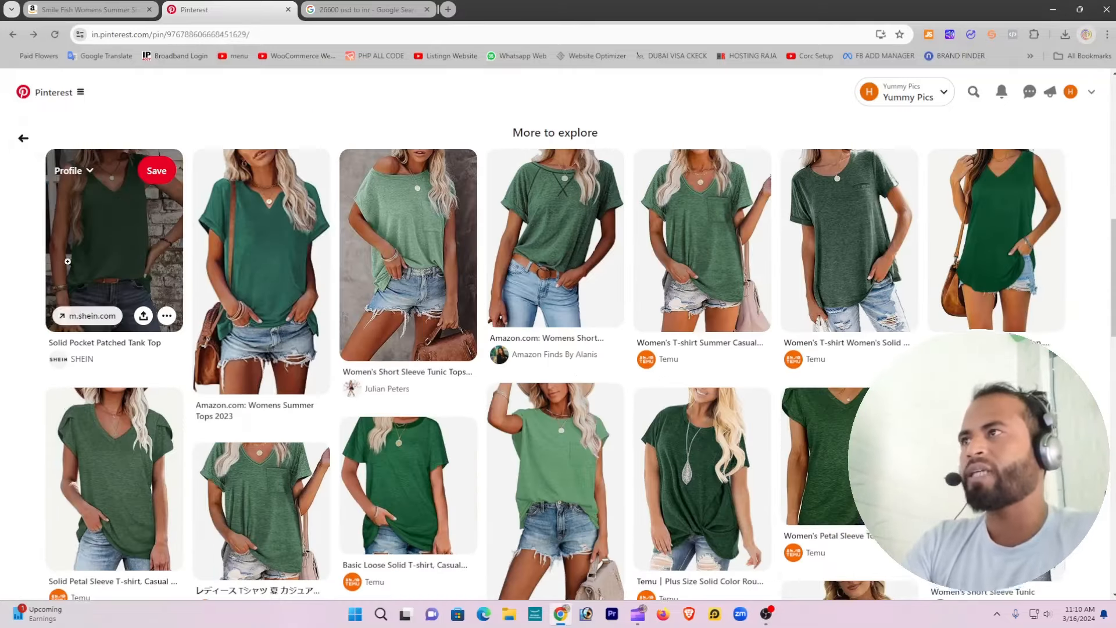
Step: Follow the green shirt Pin's affiliate link to Amazon and check the product page it opens
{"action": "scroll", "coordinate": [207, 326], "scroll_direction": "up", "scroll_amount": 8}
{"action": "scroll", "coordinate": [402, 410], "scroll_direction": "down", "scroll_amount": 1}
{"action": "scroll", "coordinate": [402, 410], "scroll_direction": "down", "scroll_amount": 3}
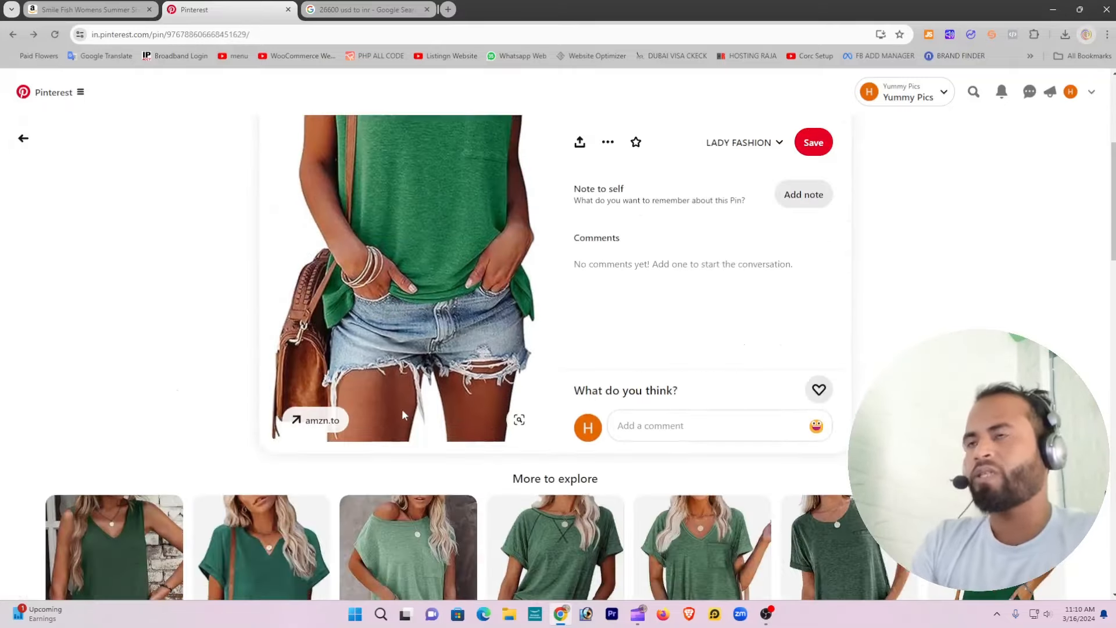
{"action": "scroll", "coordinate": [404, 404], "scroll_direction": "up", "scroll_amount": 4}
{"action": "left_click", "coordinate": [391, 311]}
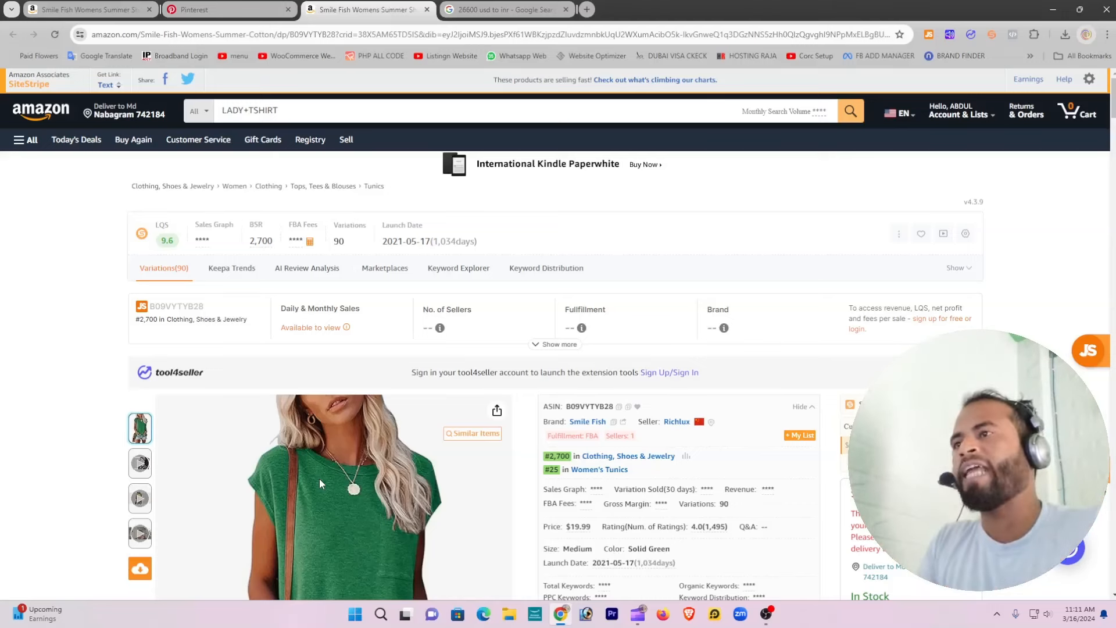
{"action": "scroll", "coordinate": [388, 458], "scroll_direction": "down", "scroll_amount": 2}
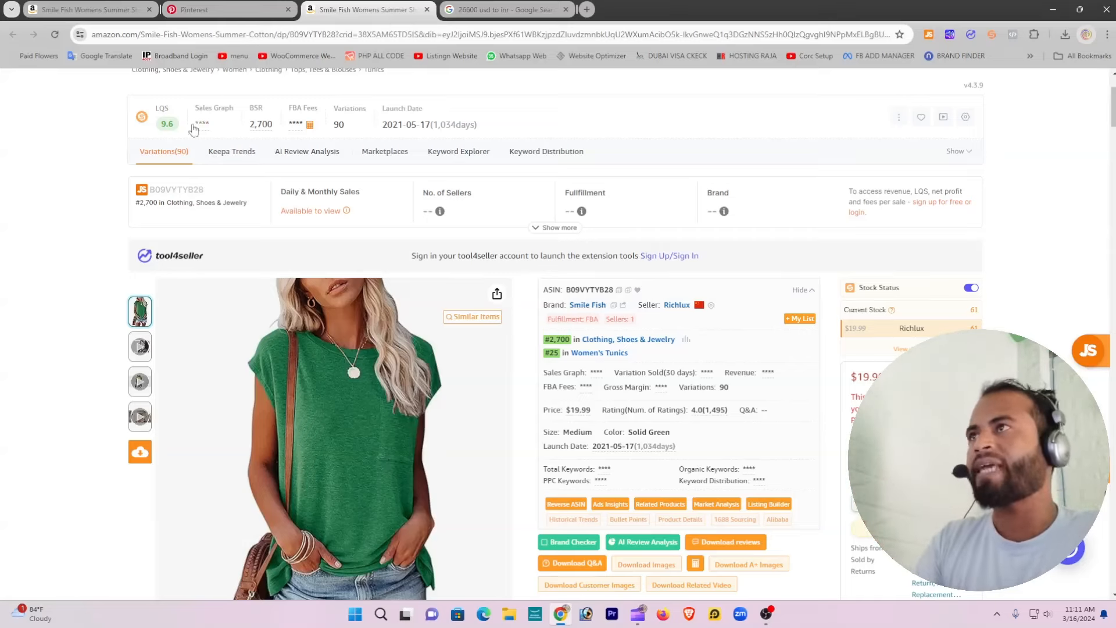
Step: From the original Amazon product page, open the related pink Smile Fish crew neck tank top and browse its details and related products
{"action": "left_click", "coordinate": [88, 10]}
{"action": "scroll", "coordinate": [397, 264], "scroll_direction": "down", "scroll_amount": 2}
{"action": "scroll", "coordinate": [397, 263], "scroll_direction": "down", "scroll_amount": 18}
{"action": "left_click", "coordinate": [299, 454]}
{"action": "scroll", "coordinate": [707, 356], "scroll_direction": "down", "scroll_amount": 11}
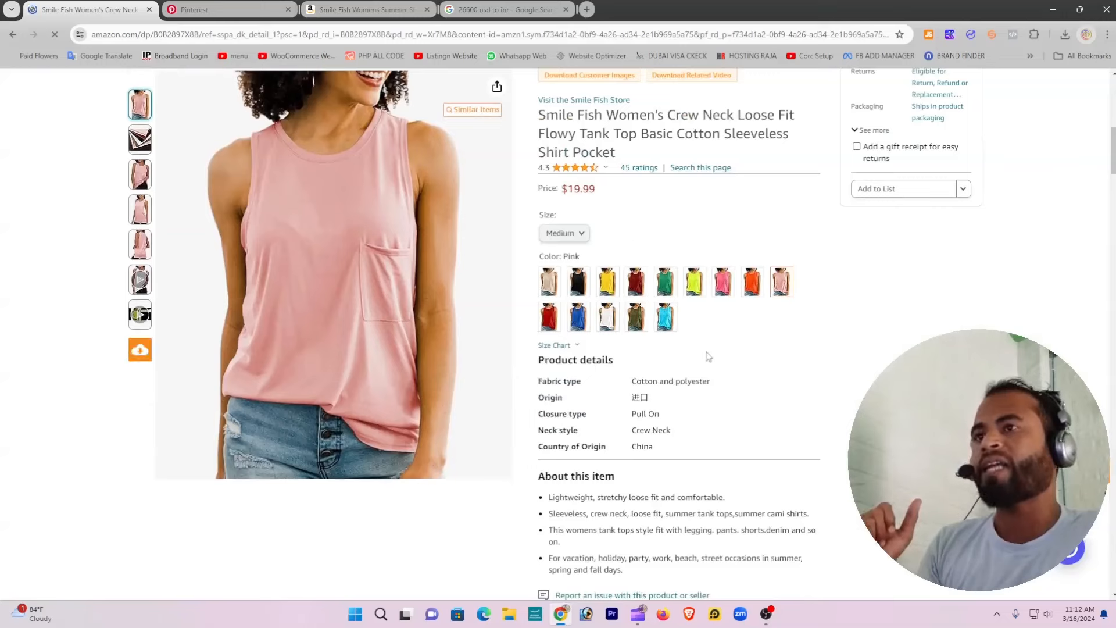
{"action": "scroll", "coordinate": [700, 366], "scroll_direction": "down", "scroll_amount": 6}
{"action": "scroll", "coordinate": [488, 455], "scroll_direction": "down", "scroll_amount": 5}
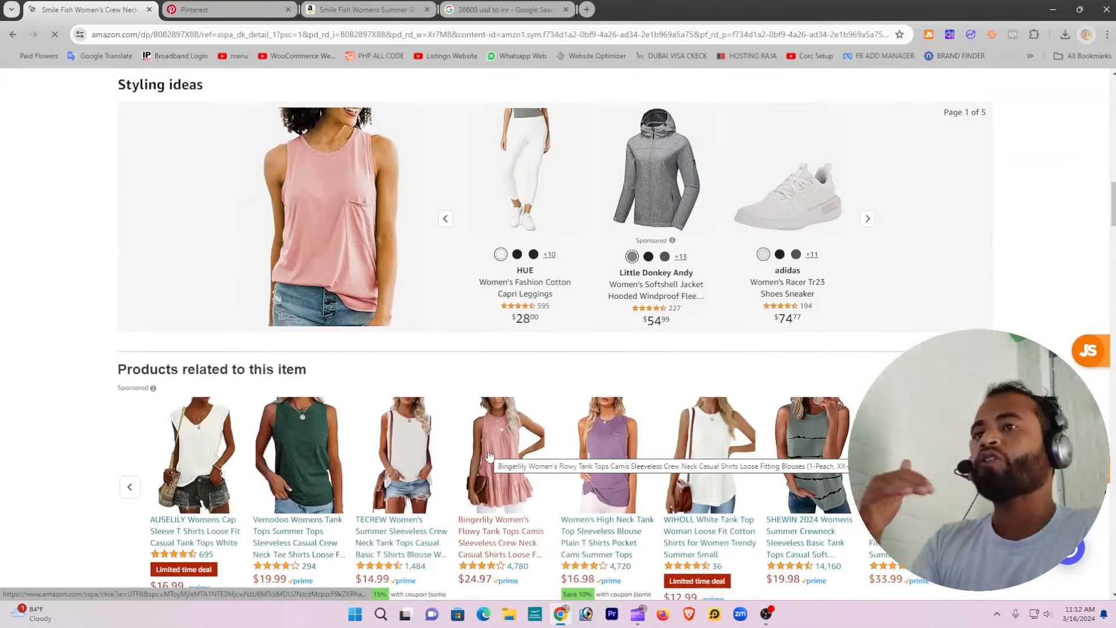